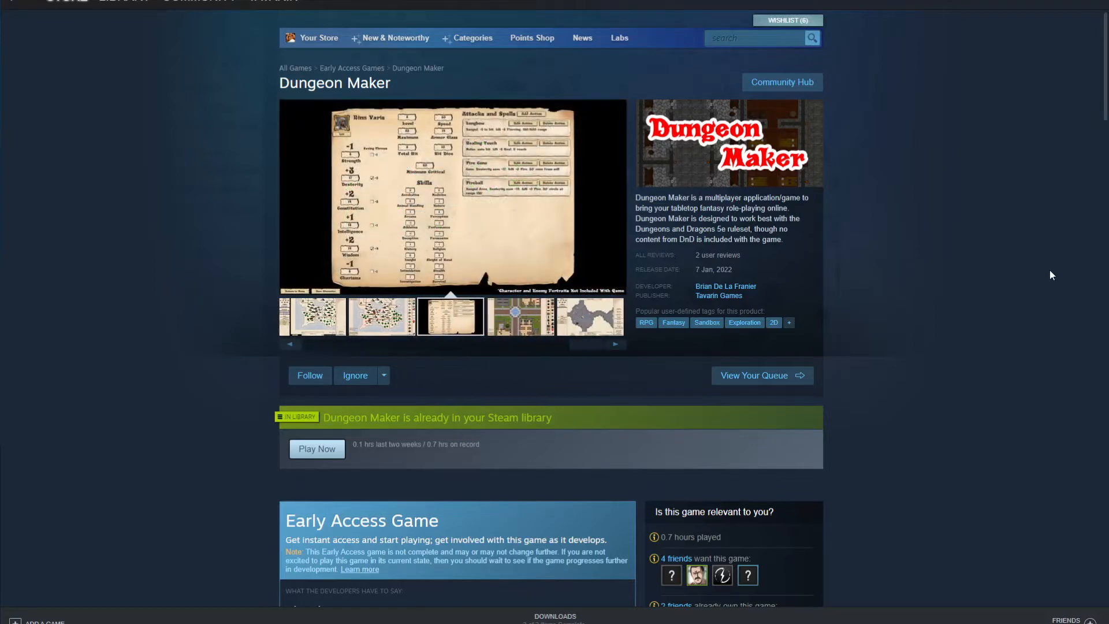
# - Launch Dungeon Maker from its Steam store page and quit back out of it
pyautogui.scroll(-5, 969, 258)
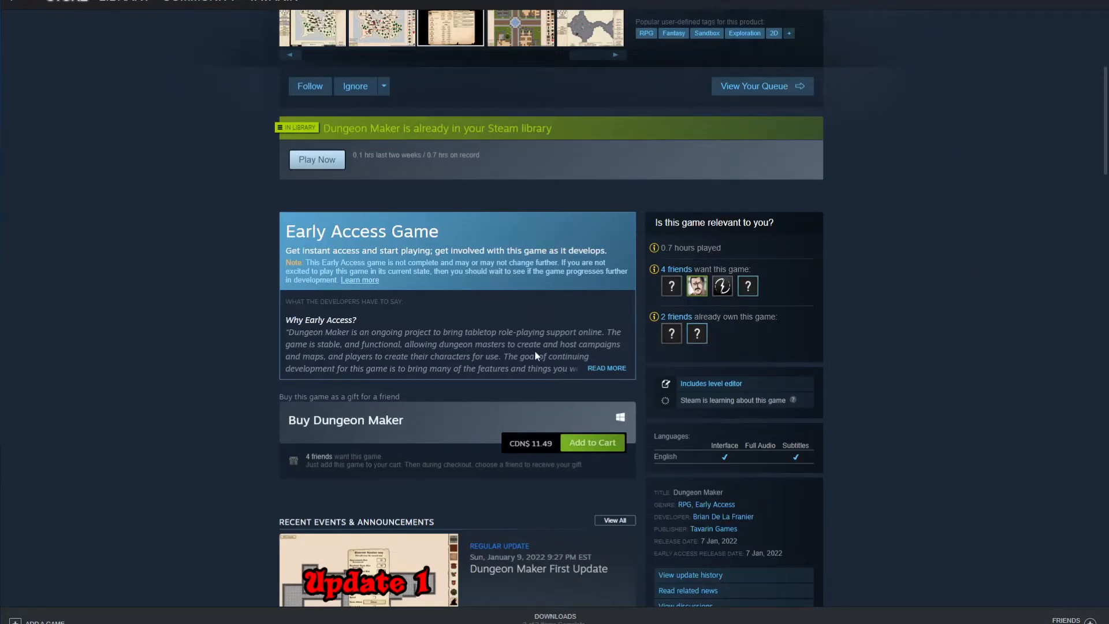
pyautogui.scroll(5, 1025, 355)
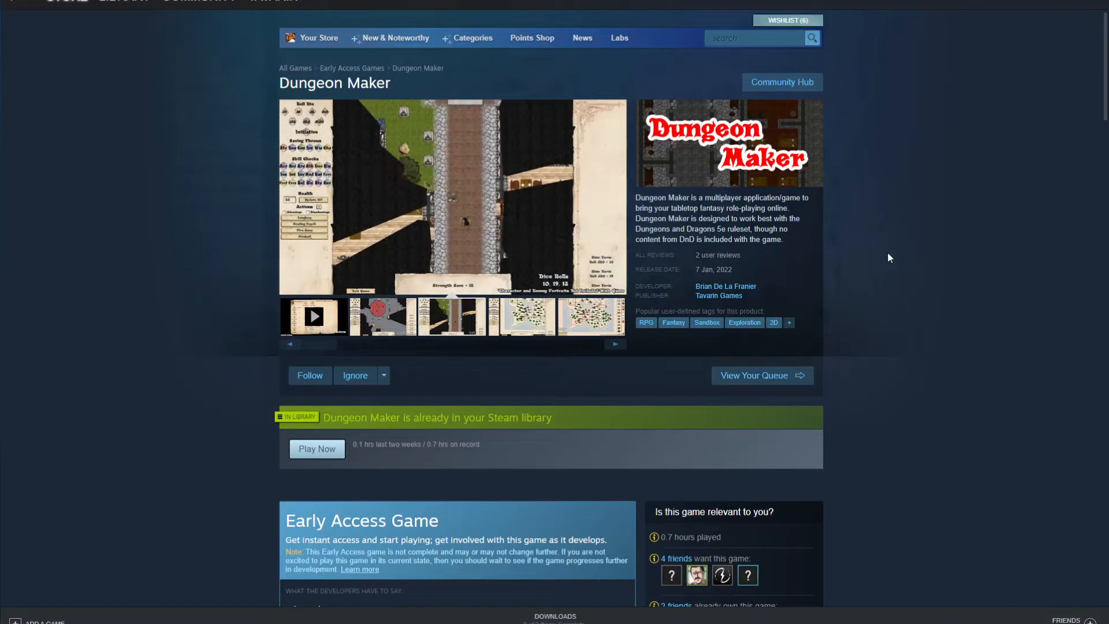
pyautogui.click(337, 450)
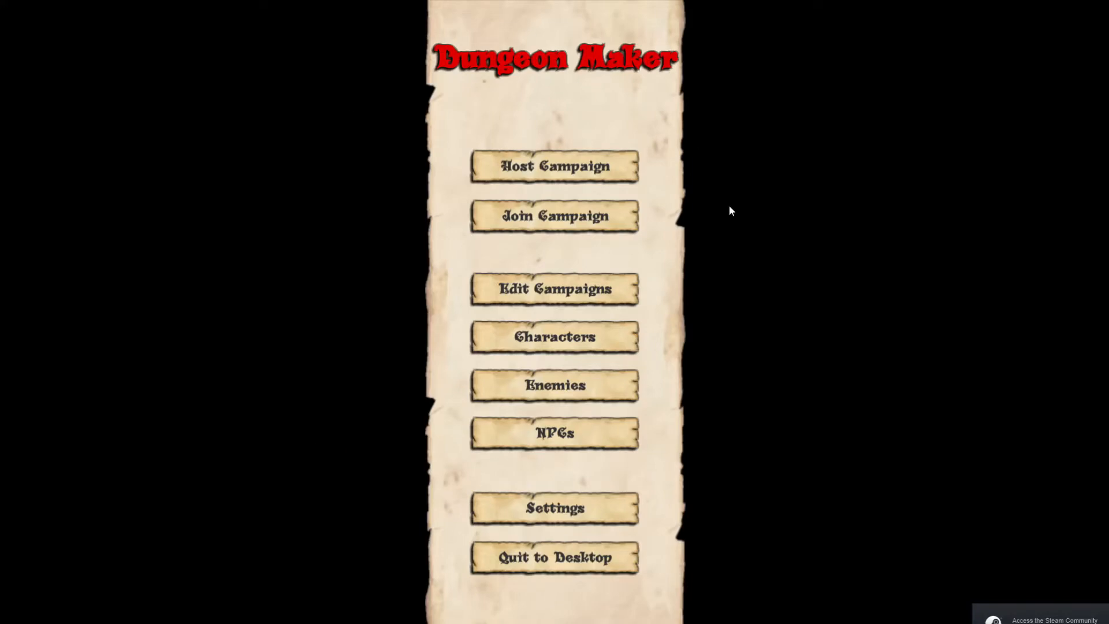
pyautogui.click(576, 569)
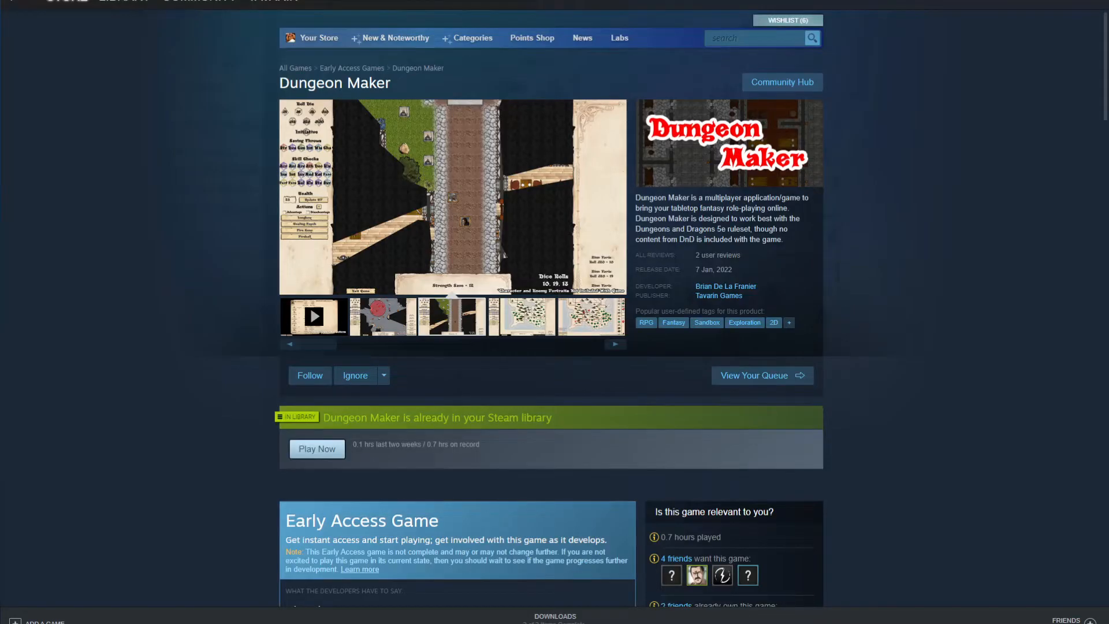
# - Switch back to Dungeon Maker by starting the application again
pyautogui.moveTo(98, 623)
pyautogui.click(137, 612)
pyautogui.doubleClick(515, 181)
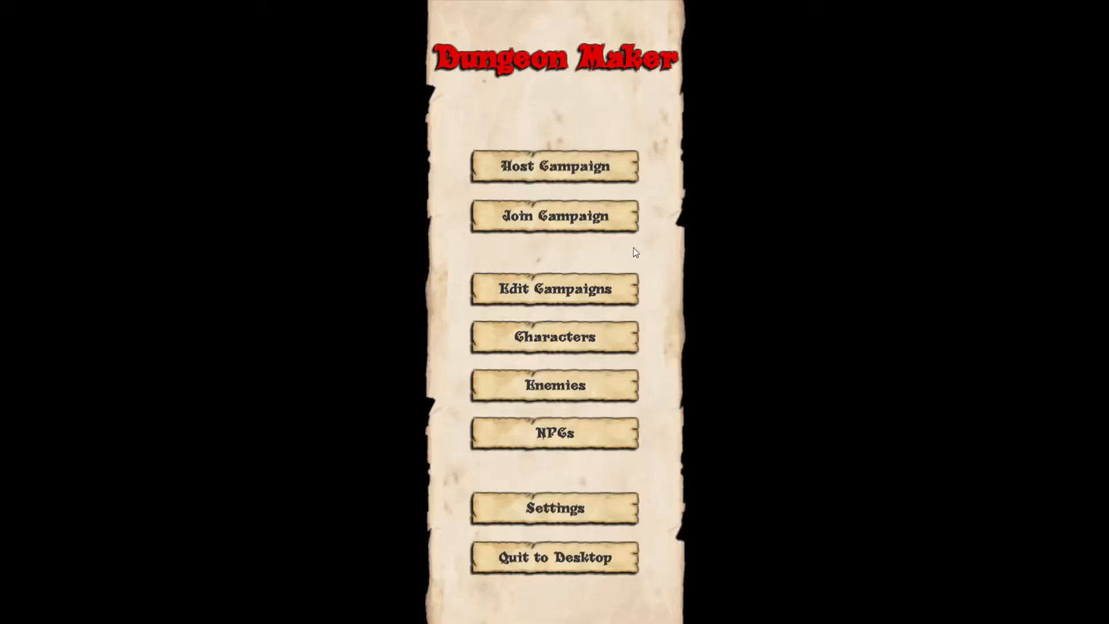
# - Open the Youtube Test map of The Orc Horde campaign for editing
pyautogui.click(559, 296)
pyautogui.click(566, 270)
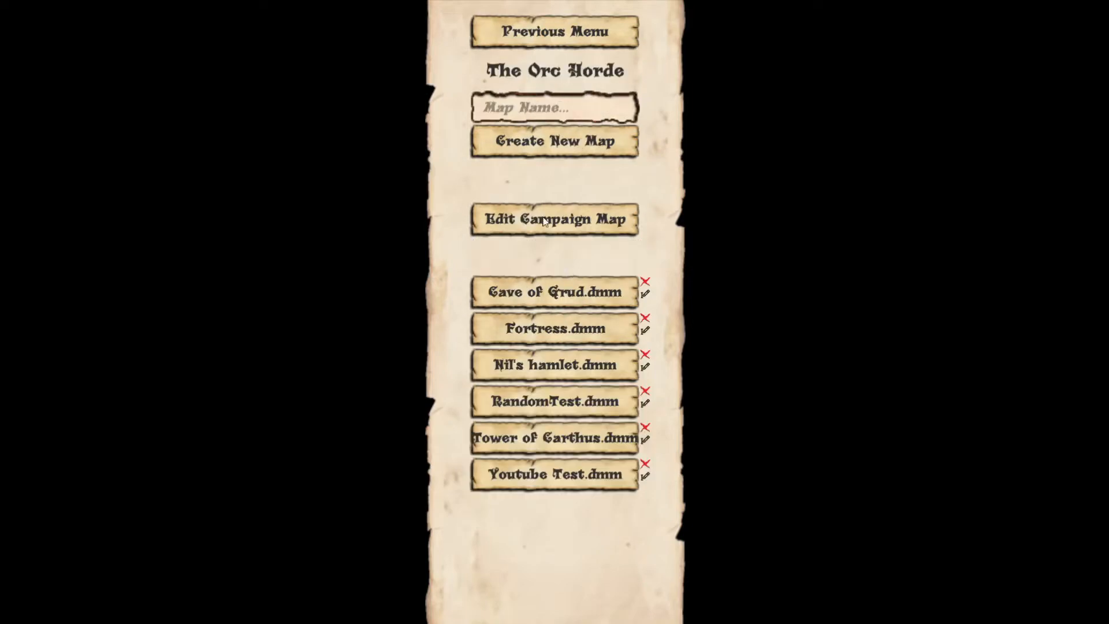
pyautogui.click(529, 478)
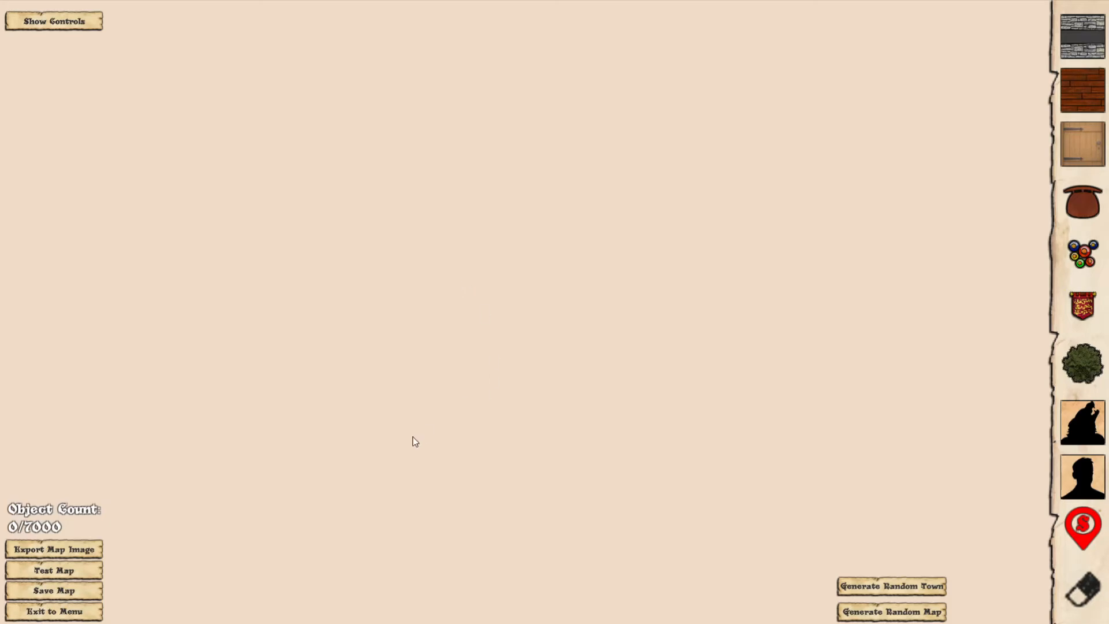
pyautogui.click(46, 617)
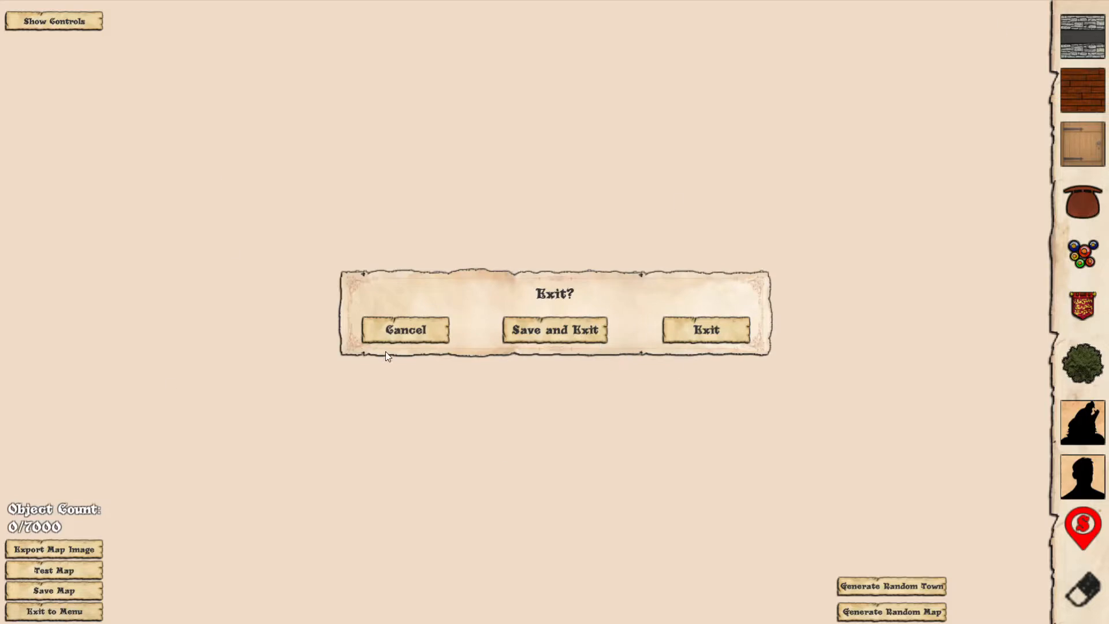
pyautogui.click(424, 324)
pyautogui.click(95, 613)
pyautogui.click(416, 328)
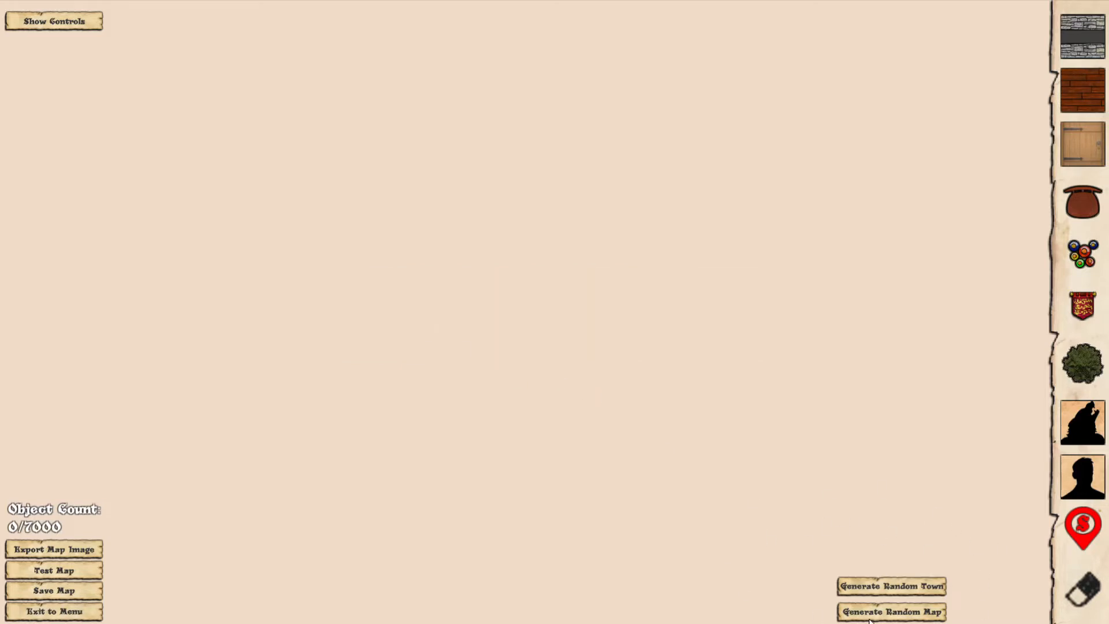
# - Generate a random map with the default settings and inspect its layout
pyautogui.click(897, 614)
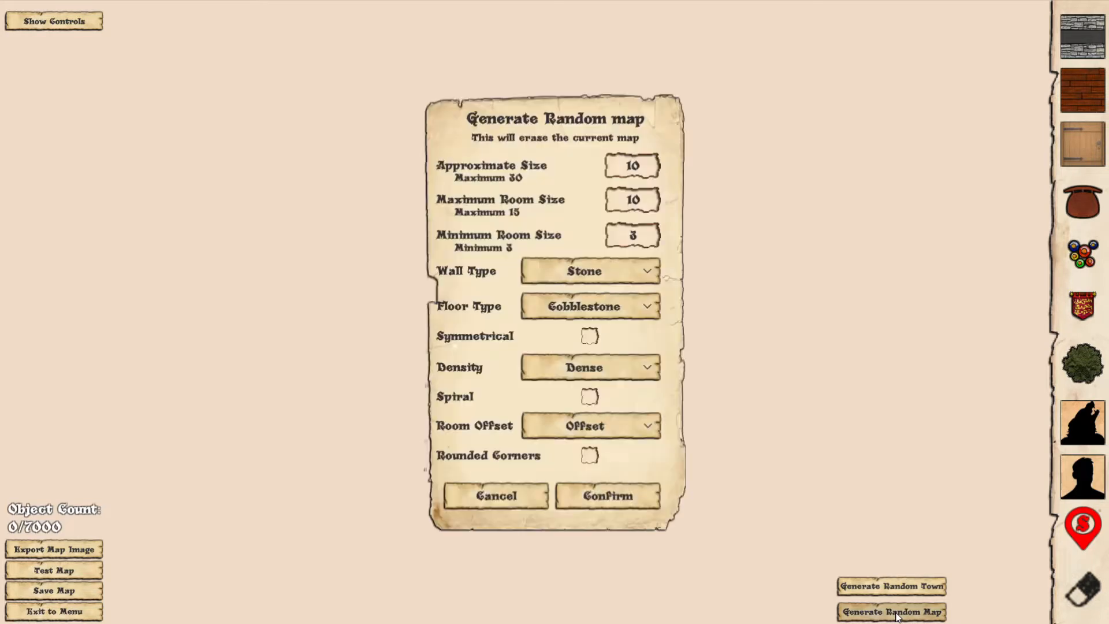
pyautogui.click(622, 494)
pyautogui.scroll(-5, 623, 493)
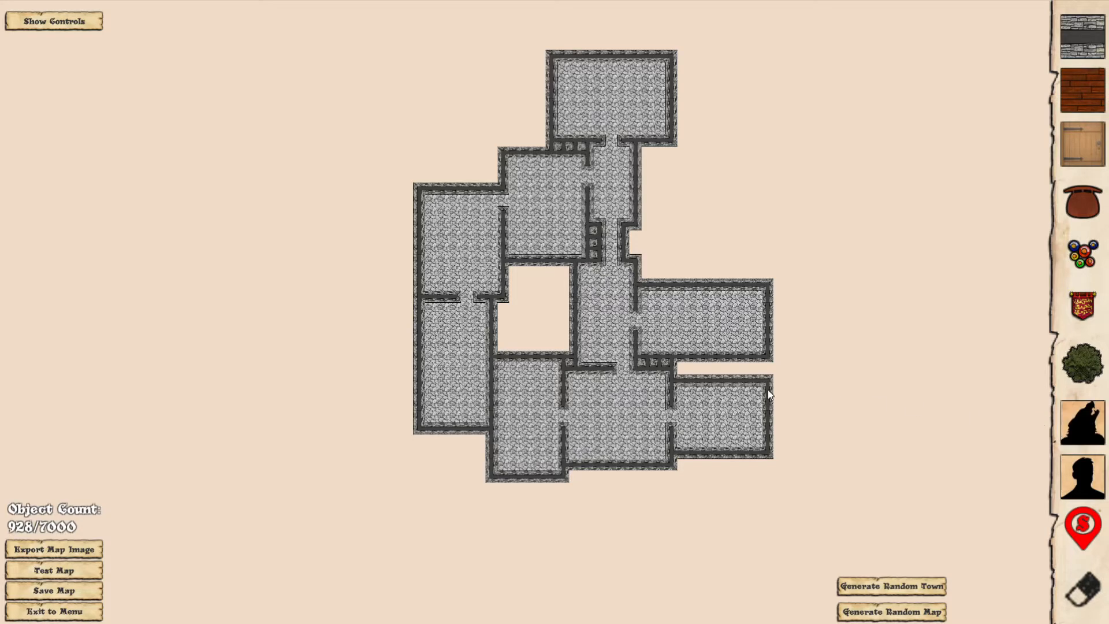
pyautogui.scroll(3, 733, 374)
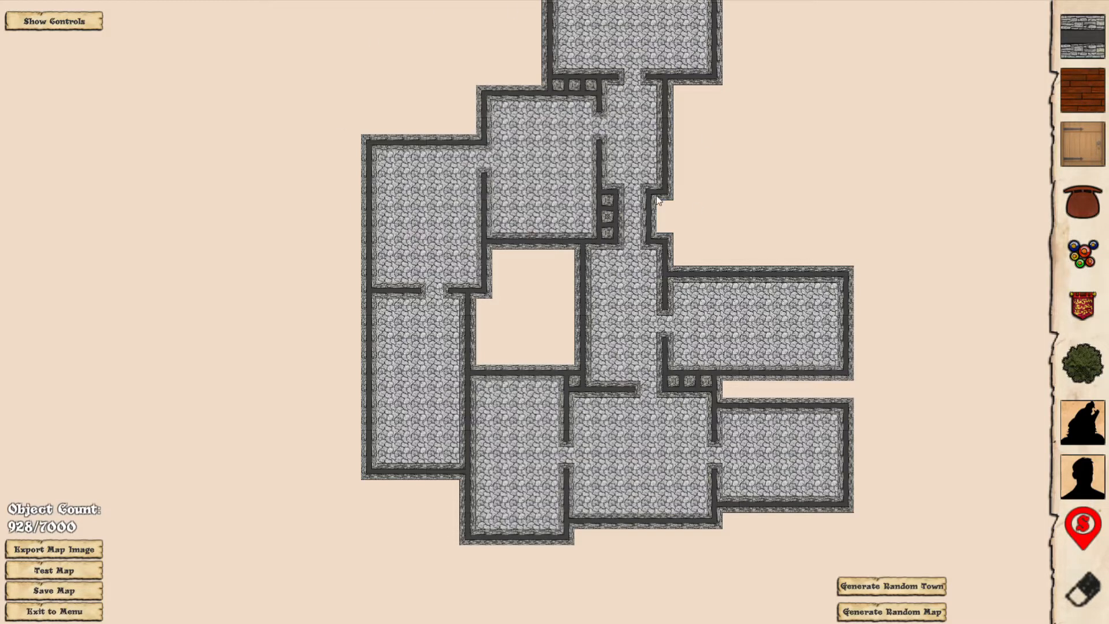
pyautogui.scroll(-3, 763, 175)
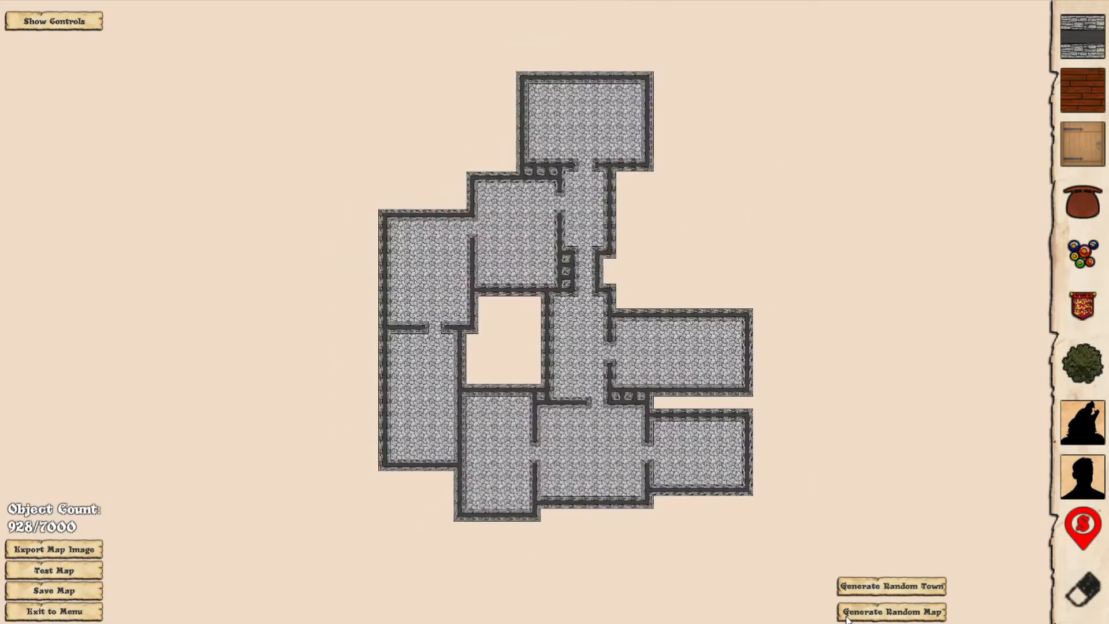
# - Generate a new random map with an approximate size of 15
pyautogui.click(855, 614)
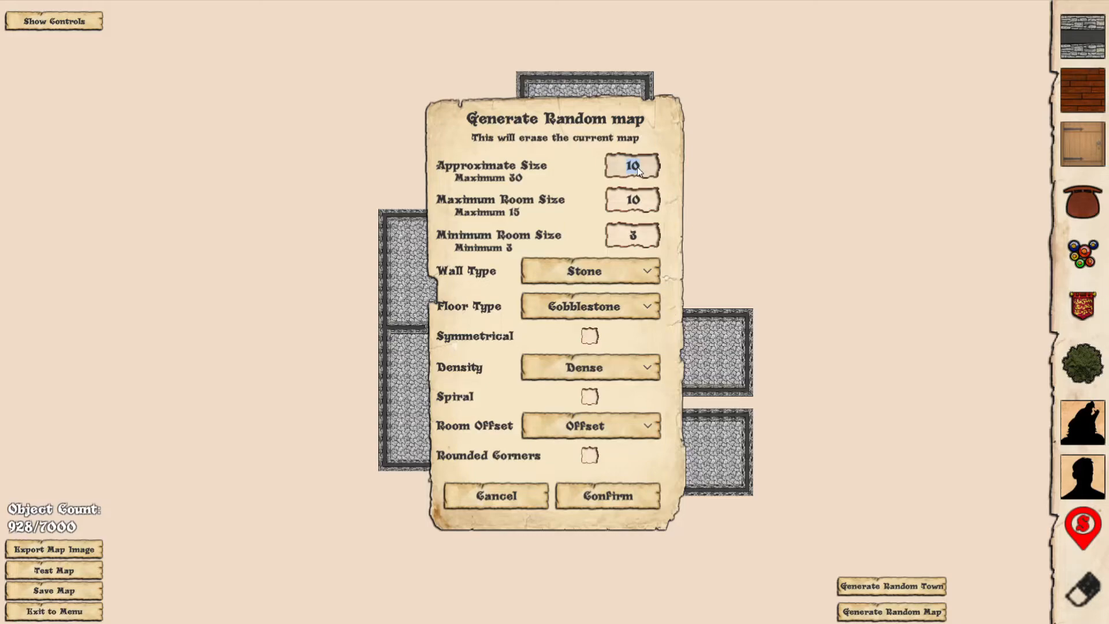
pyautogui.write('15')
pyautogui.click(622, 497)
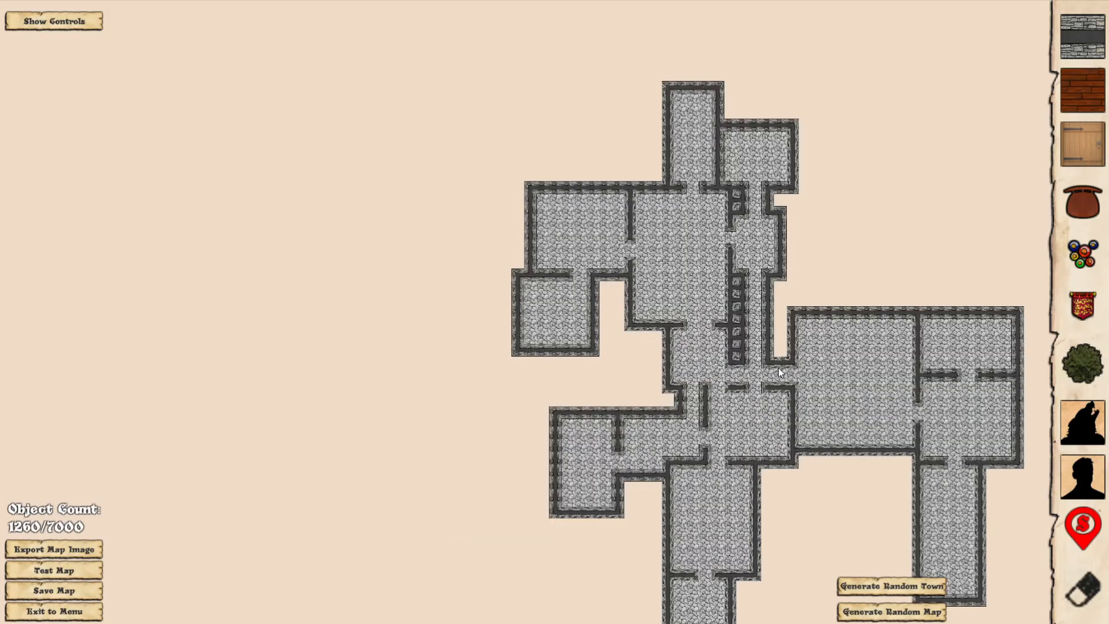
pyautogui.moveTo(796, 389); pyautogui.dragTo(717, 341)
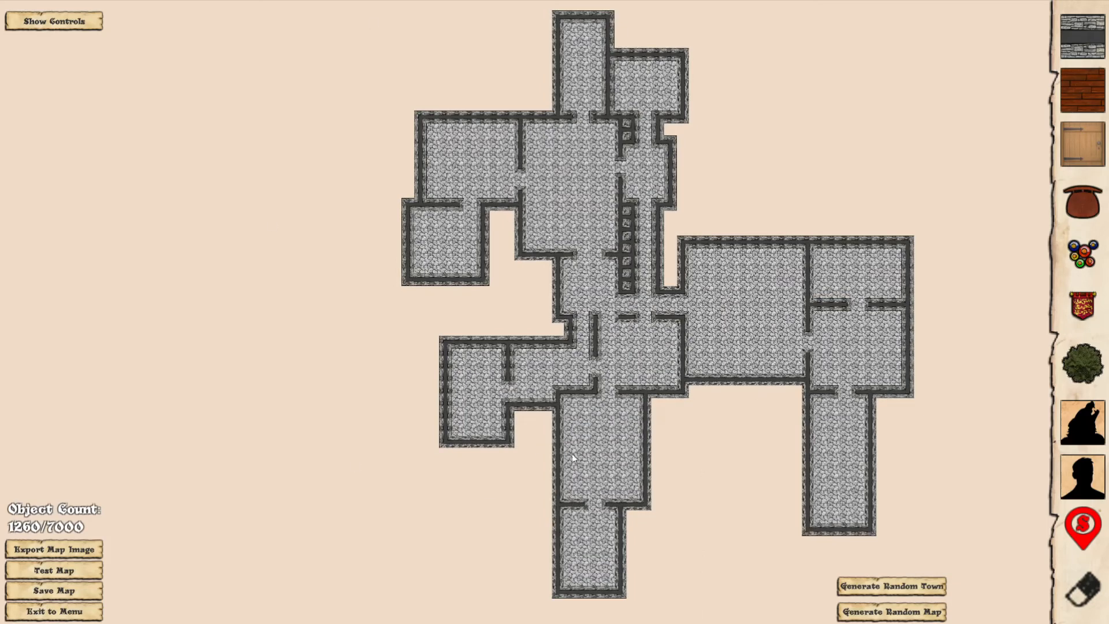
# - Generate a random map with approximate size 10, maximum room size 15 and minimum room size 10
pyautogui.click(903, 614)
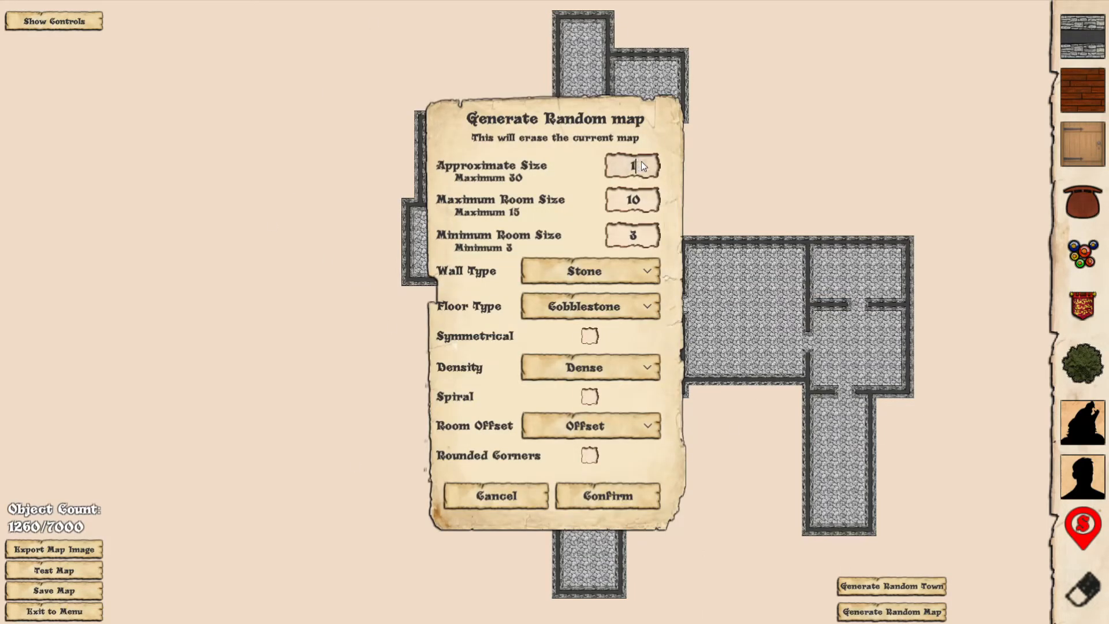
pyautogui.click(641, 201)
pyautogui.click(641, 232)
pyautogui.write('10')
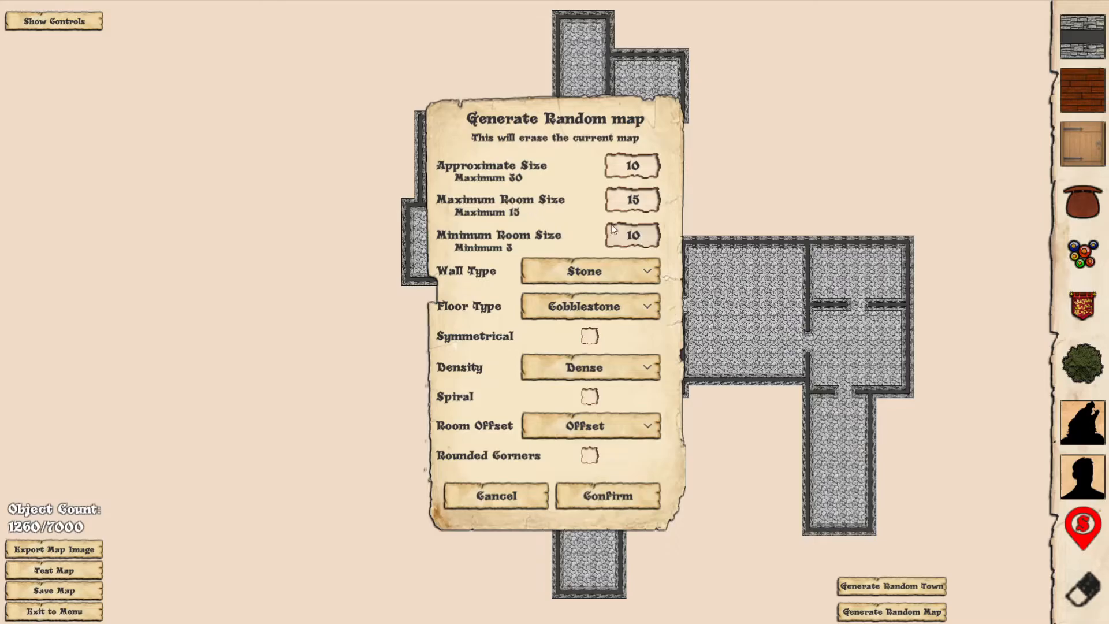
pyautogui.click(625, 498)
pyautogui.scroll(-2, 668, 376)
pyautogui.moveTo(755, 355); pyautogui.dragTo(699, 303)
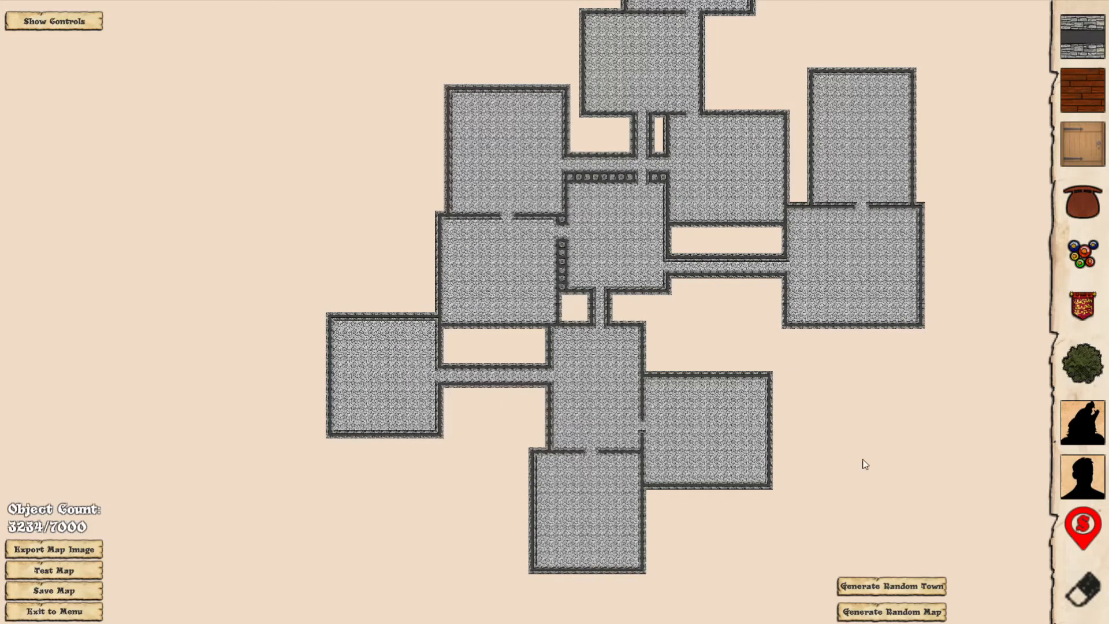
# - In the random map settings, set the minimum room size to 5, wall type to Cave and floor type to Stone Pebbles
pyautogui.click(906, 614)
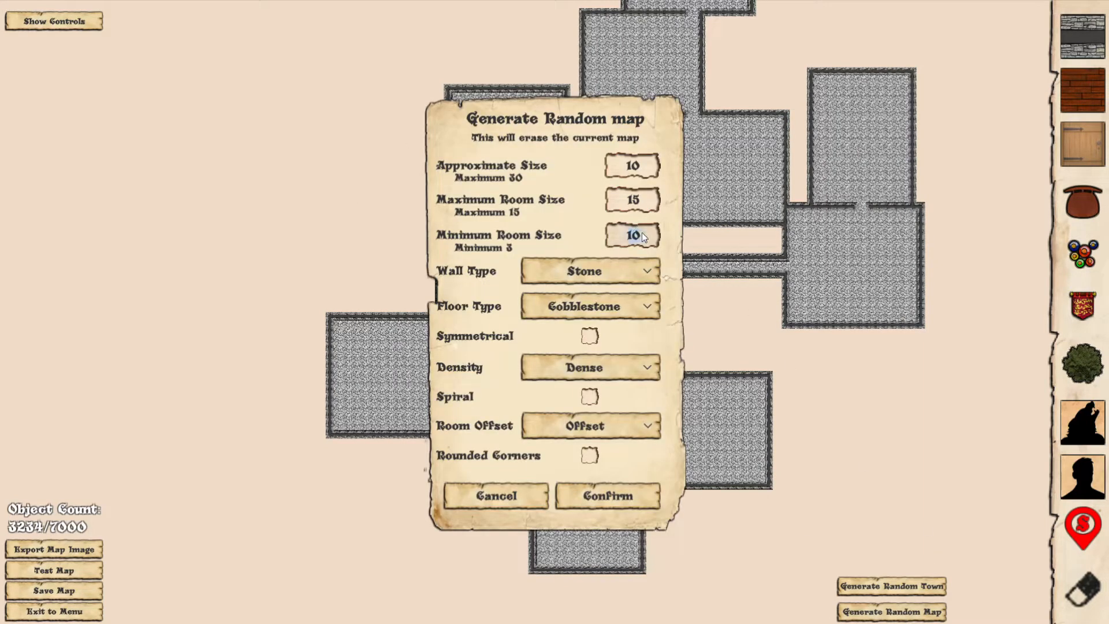
pyautogui.click(624, 270)
pyautogui.scroll(-1, 647, 346)
pyautogui.scroll(2, 653, 336)
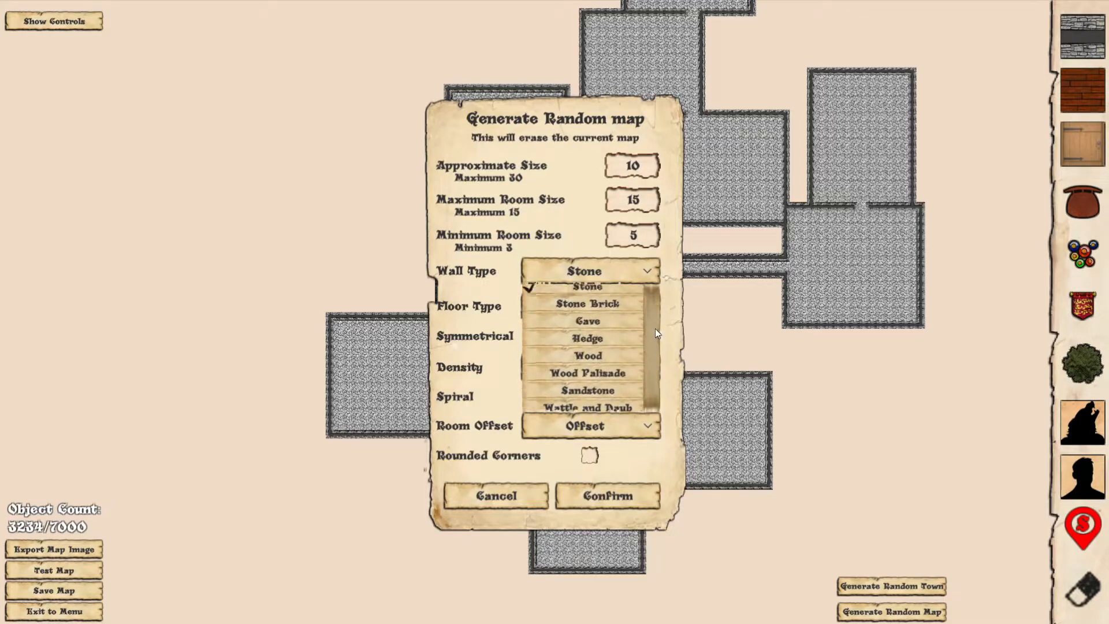
pyautogui.click(604, 328)
pyautogui.click(617, 309)
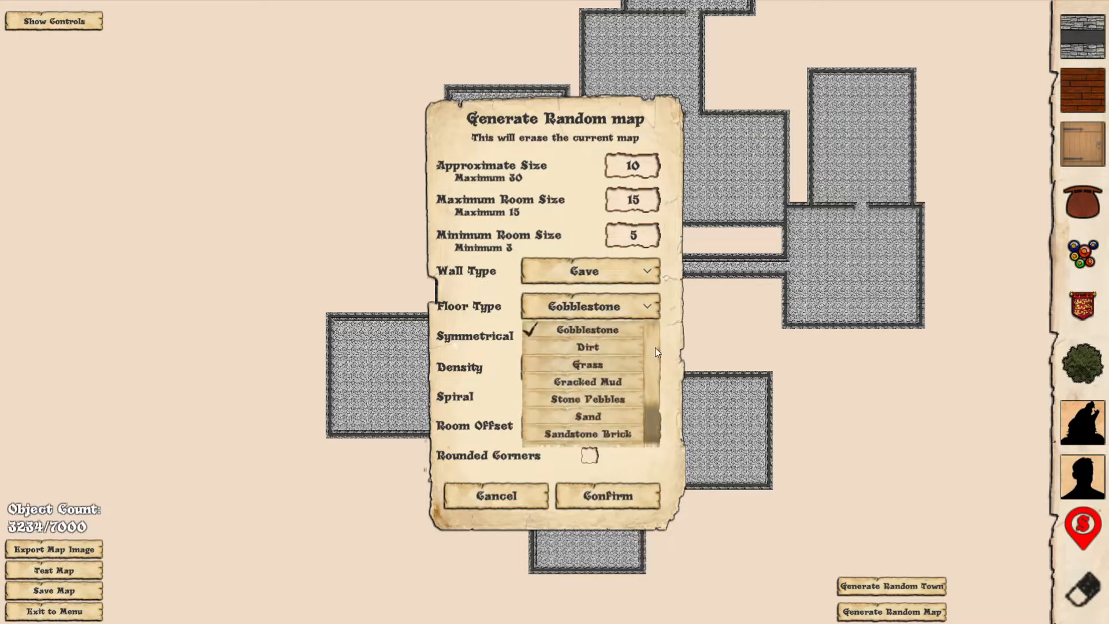
pyautogui.click(600, 399)
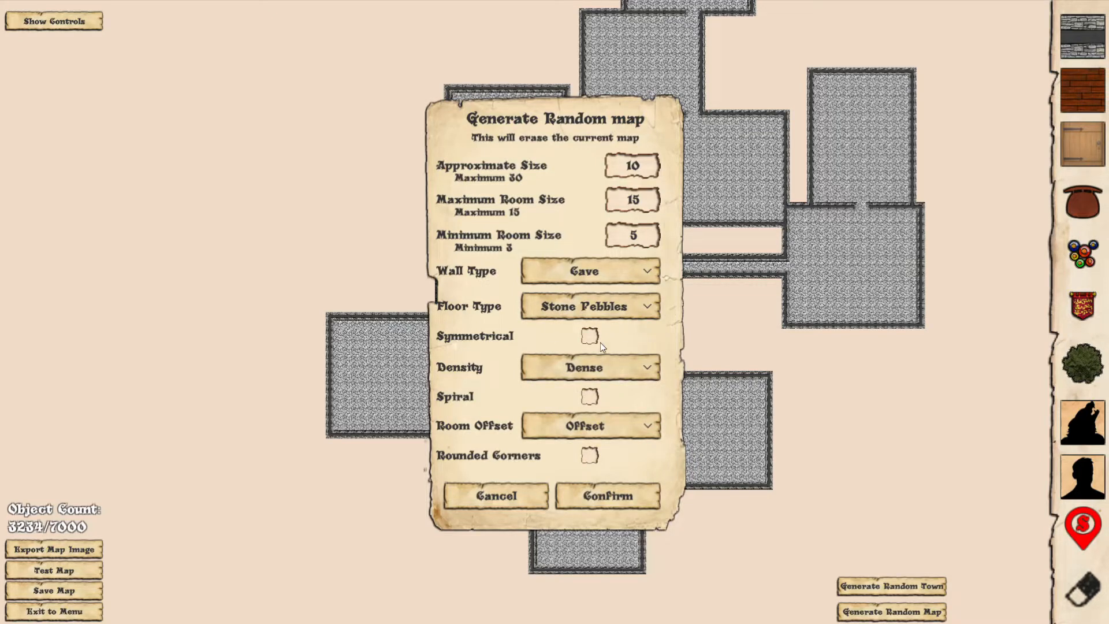
# - Set the density to Spaced and room offset to Offset, enable rounded corners, and generate the random map
pyautogui.click(632, 377)
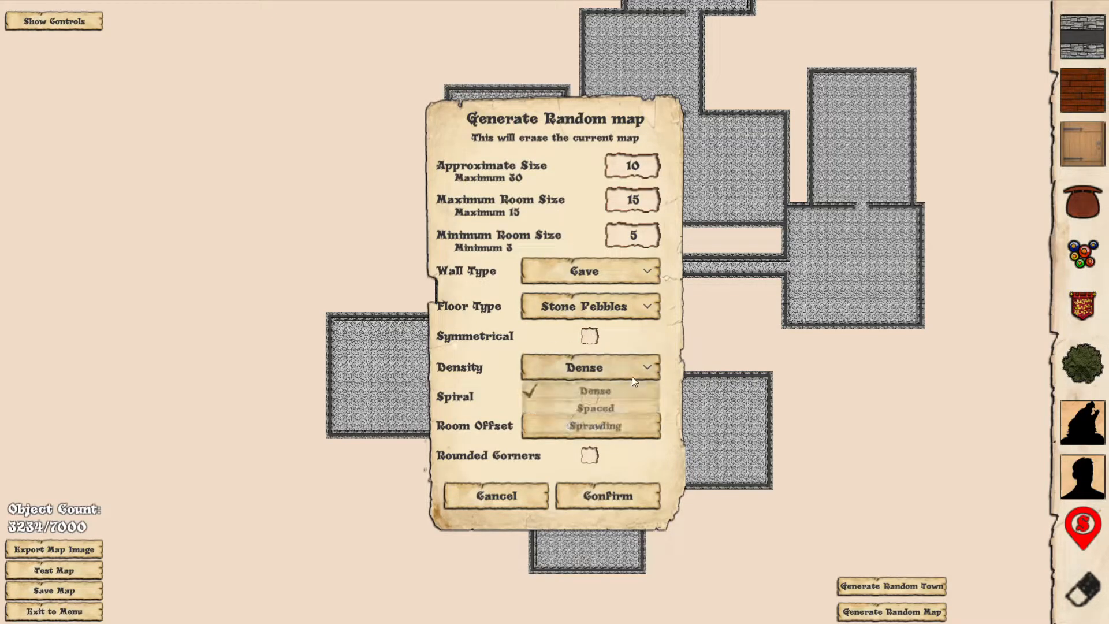
pyautogui.click(580, 401)
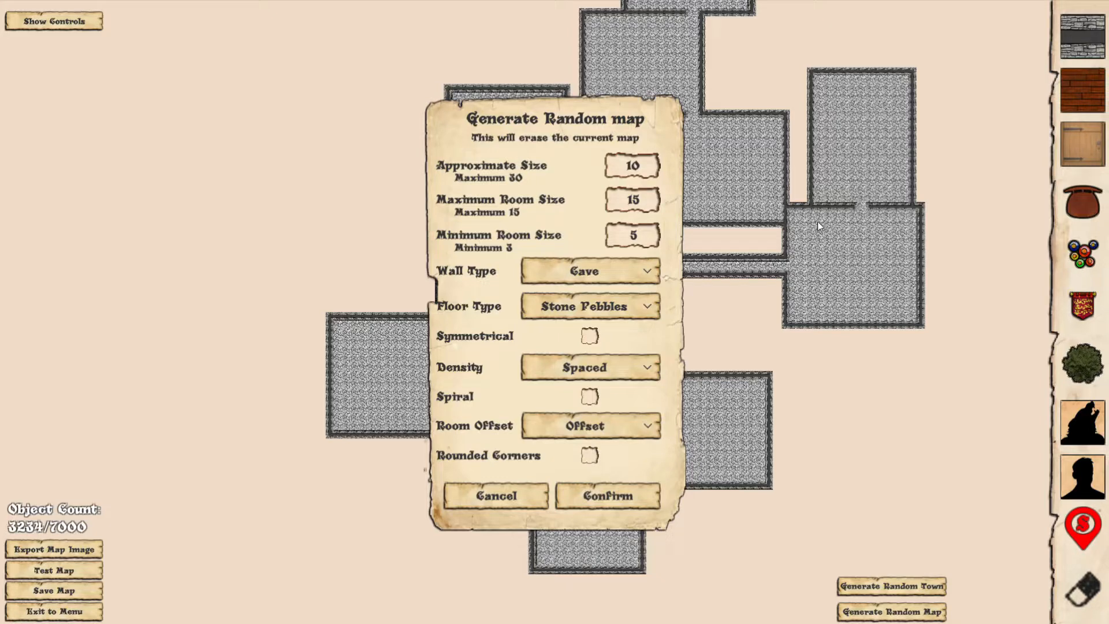
pyautogui.click(602, 422)
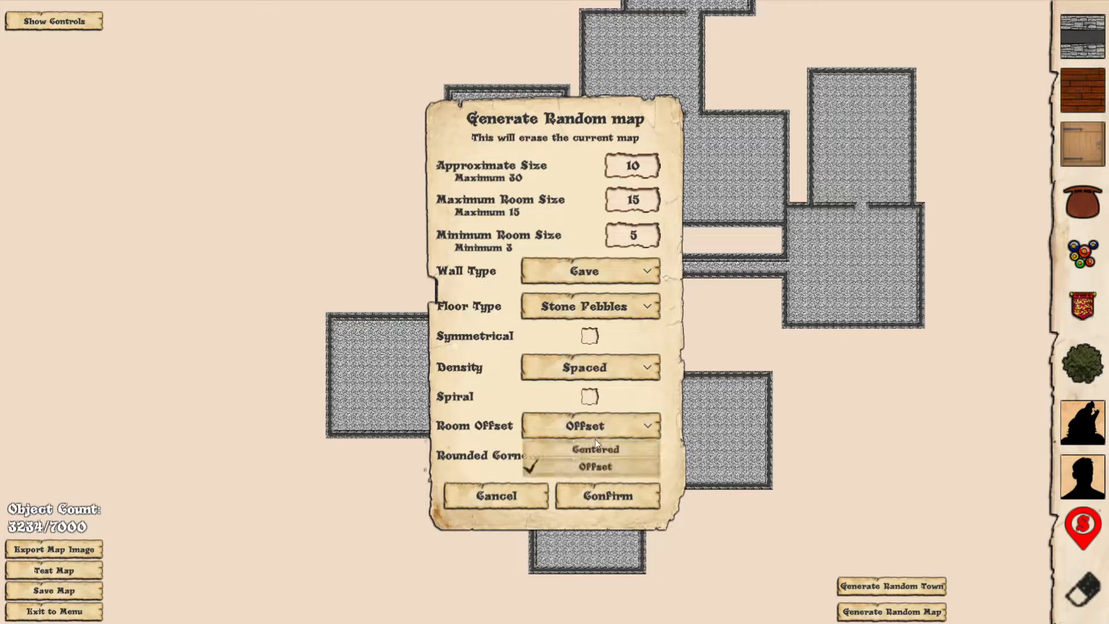
pyautogui.click(585, 449)
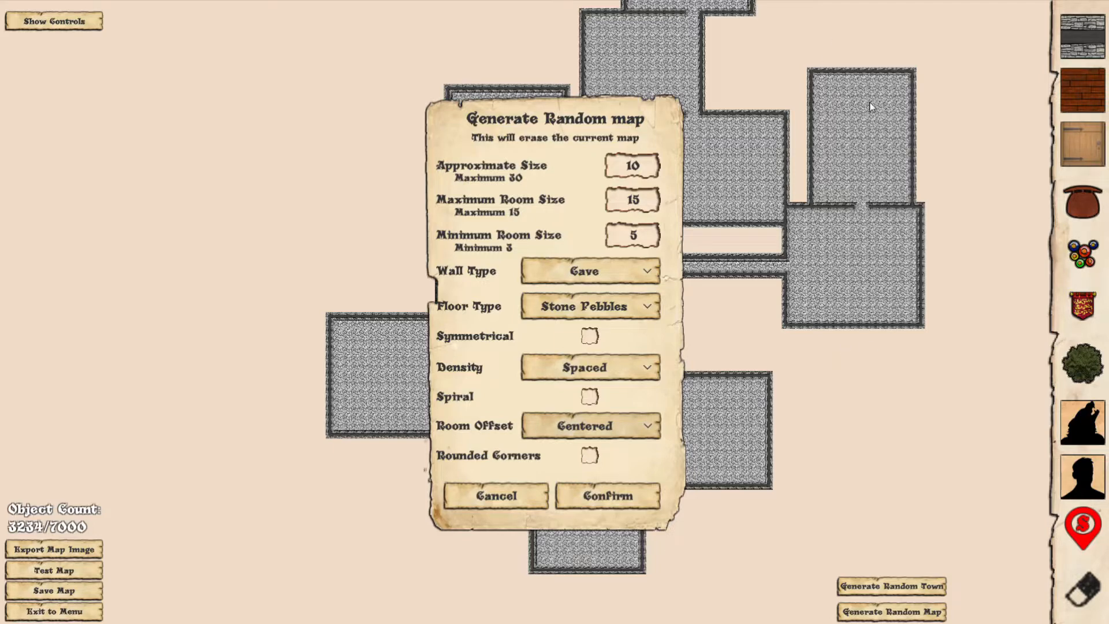
pyautogui.click(638, 432)
pyautogui.click(595, 466)
pyautogui.click(609, 496)
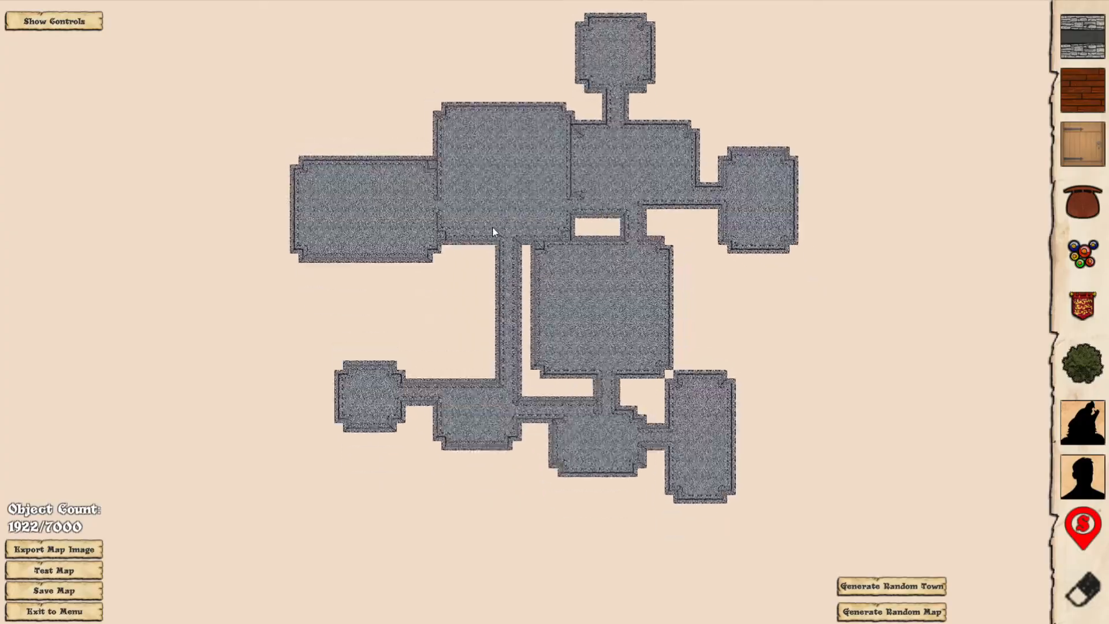
# - Examine the rooms, rounded corners and connecting corridors of the generated cave map
pyautogui.scroll(3, 497, 230)
pyautogui.scroll(3, 789, 448)
pyautogui.moveTo(760, 416); pyautogui.dragTo(652, 268)
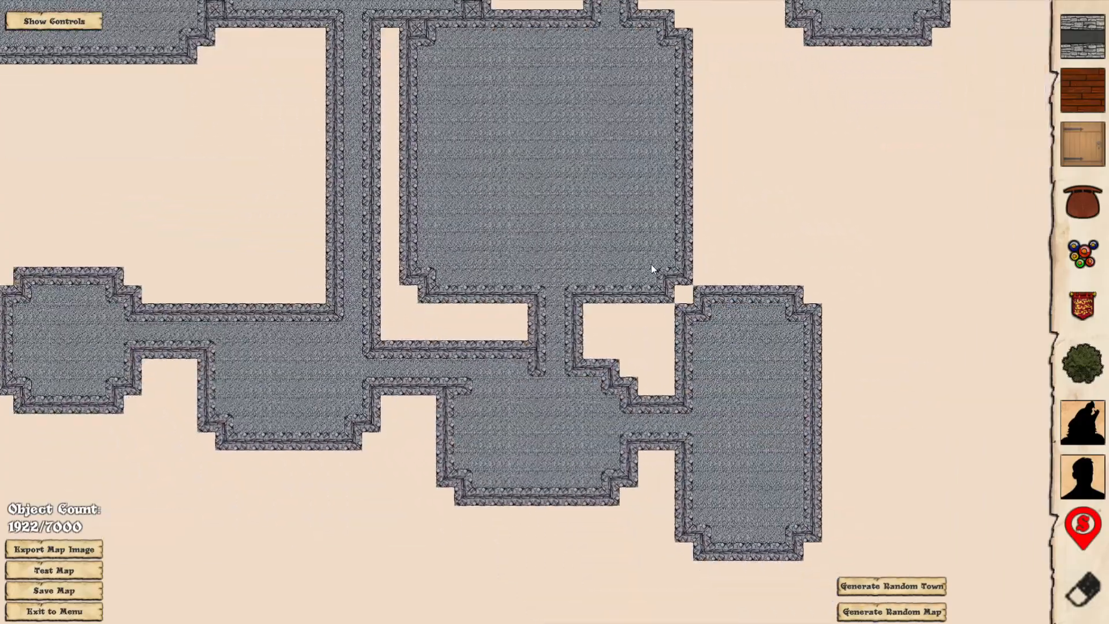
pyautogui.moveTo(678, 92); pyautogui.dragTo(980, 81)
pyautogui.scroll(3, 393, 338)
pyautogui.moveTo(286, 271); pyautogui.dragTo(601, 184)
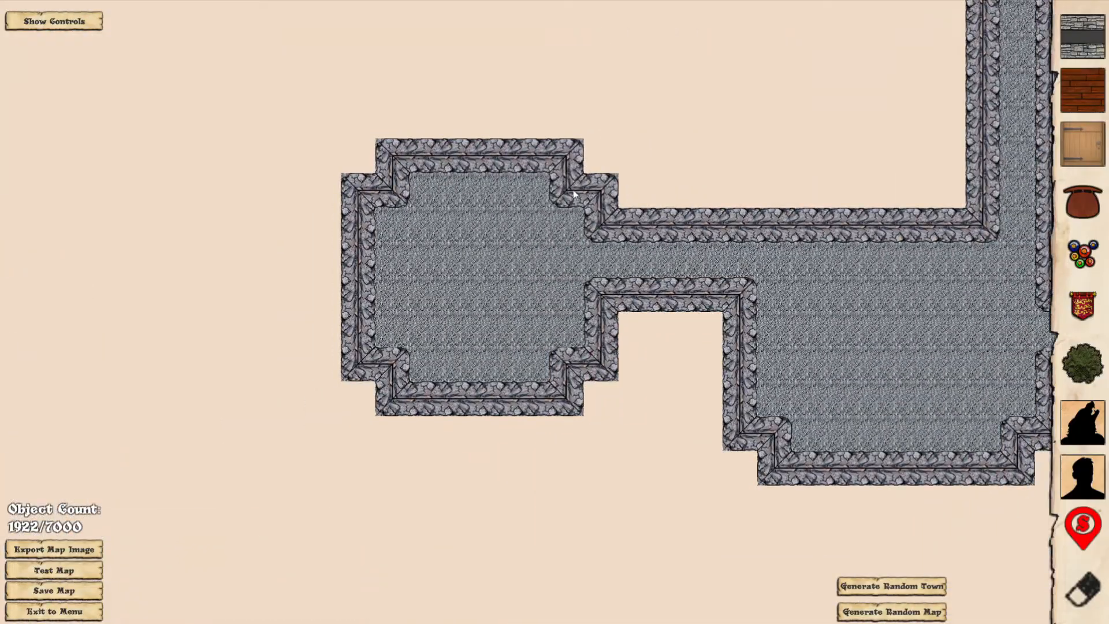
pyautogui.scroll(-2, 596, 182)
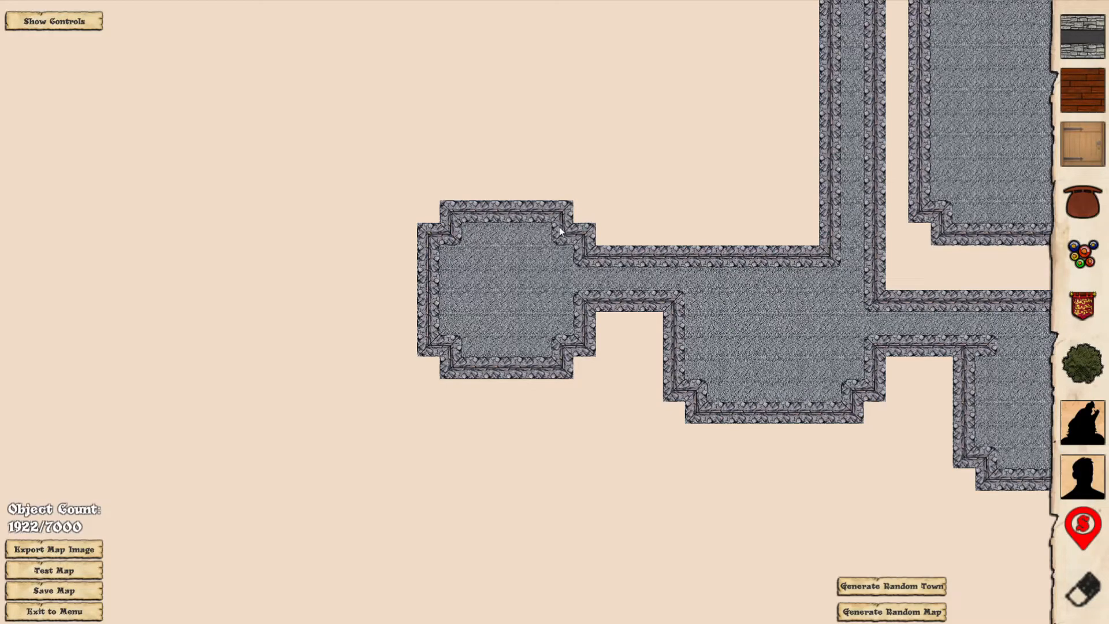
pyautogui.moveTo(588, 125); pyautogui.dragTo(464, 312)
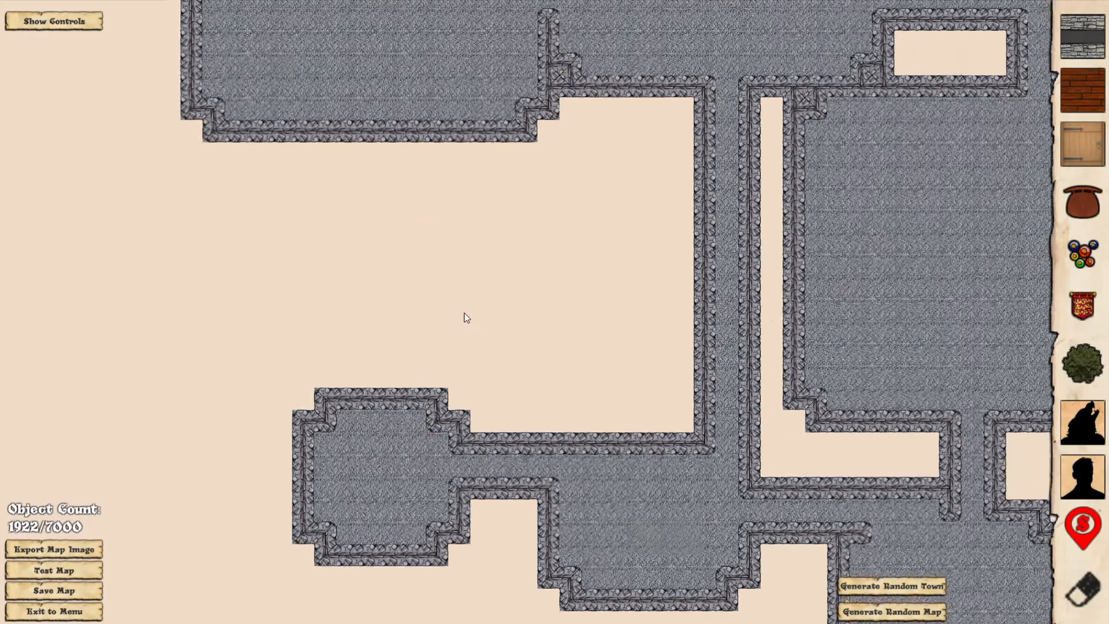
pyautogui.scroll(-3, 465, 284)
pyautogui.moveTo(708, 188); pyautogui.dragTo(587, 348)
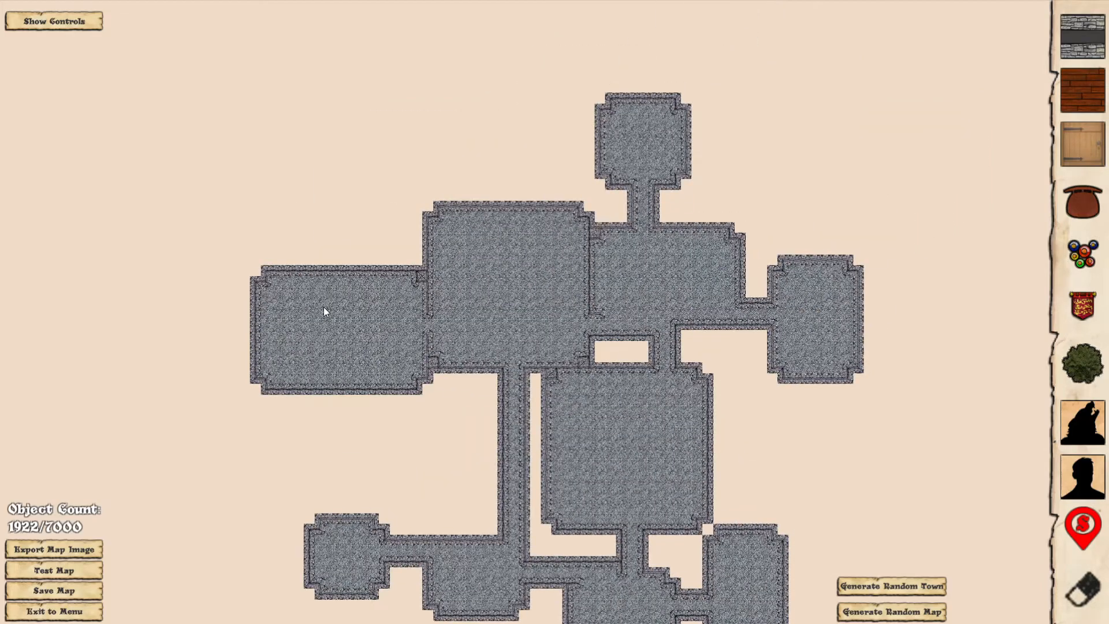
pyautogui.scroll(4, 324, 306)
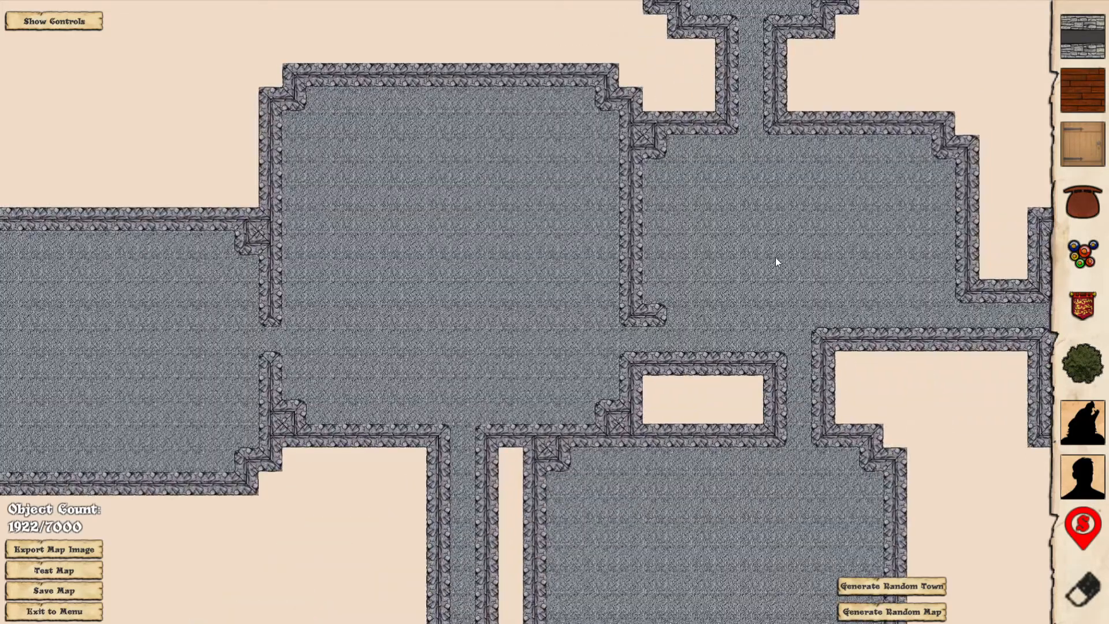
pyautogui.scroll(-2, 301, 152)
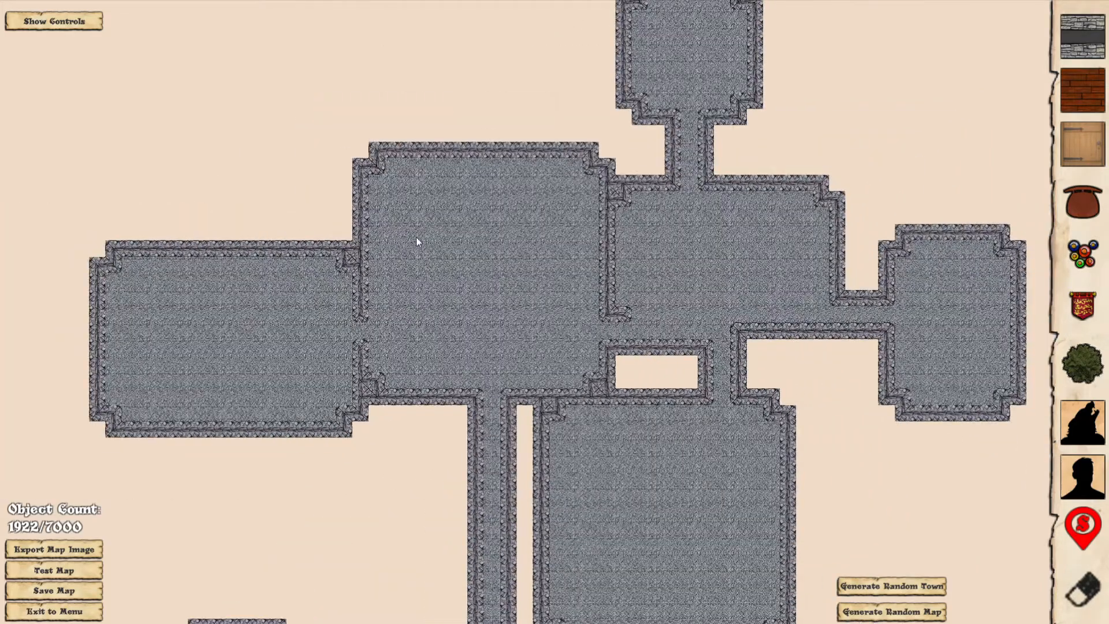
# - In the random map settings, set the wall type to Wattle and Daub and the floor type to Oak Wood
pyautogui.moveTo(728, 374); pyautogui.dragTo(658, 210)
pyautogui.scroll(-2, 653, 212)
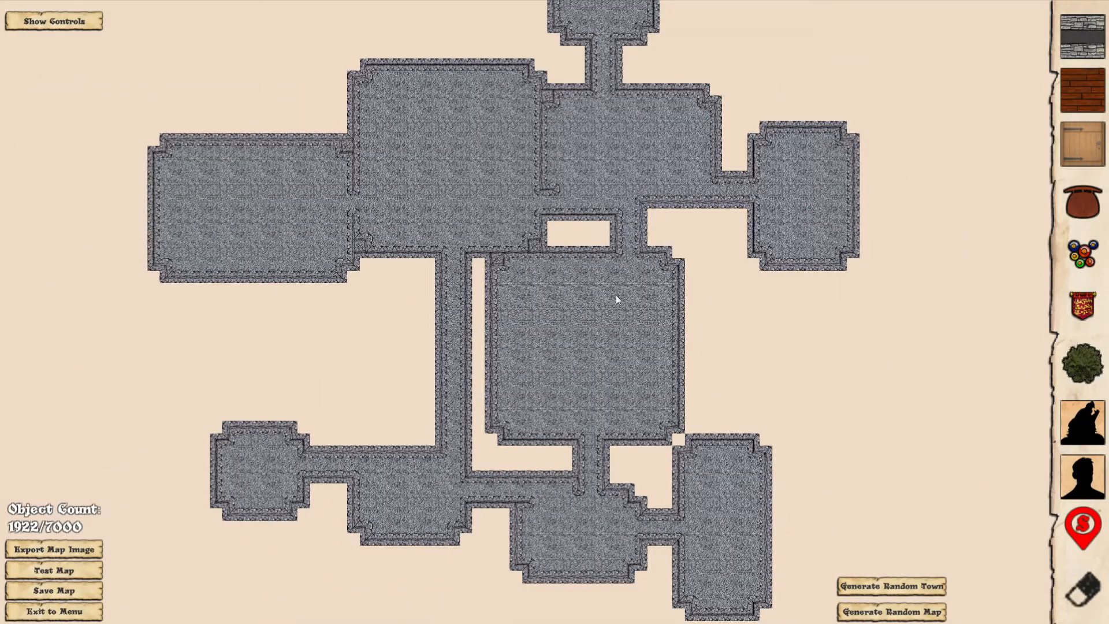
pyautogui.scroll(-1, 616, 298)
pyautogui.click(911, 616)
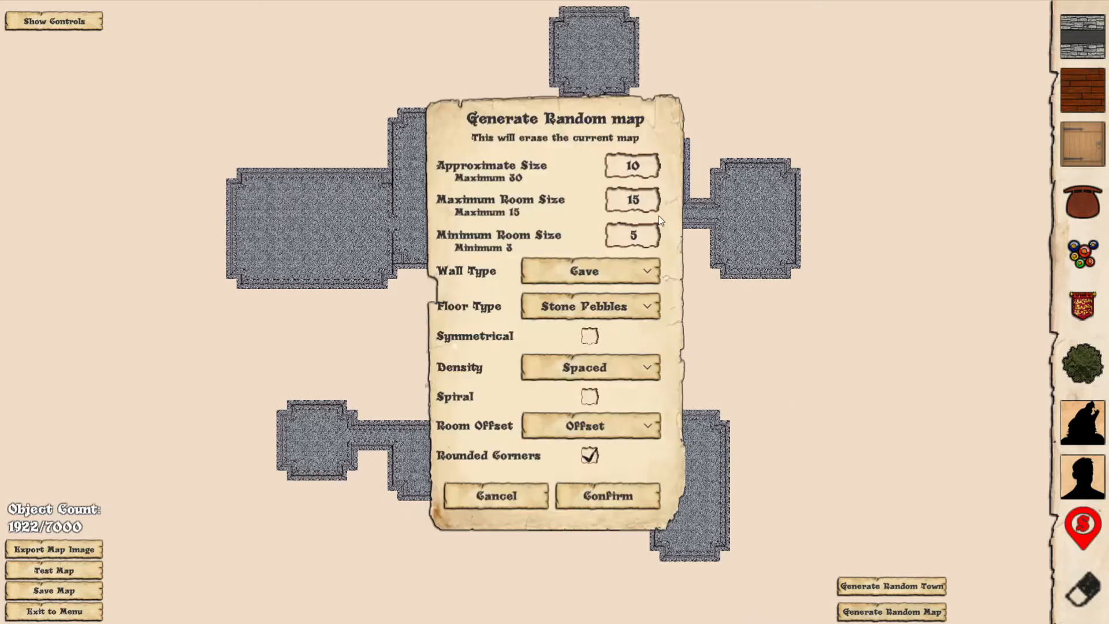
pyautogui.click(619, 266)
pyautogui.scroll(-2, 640, 317)
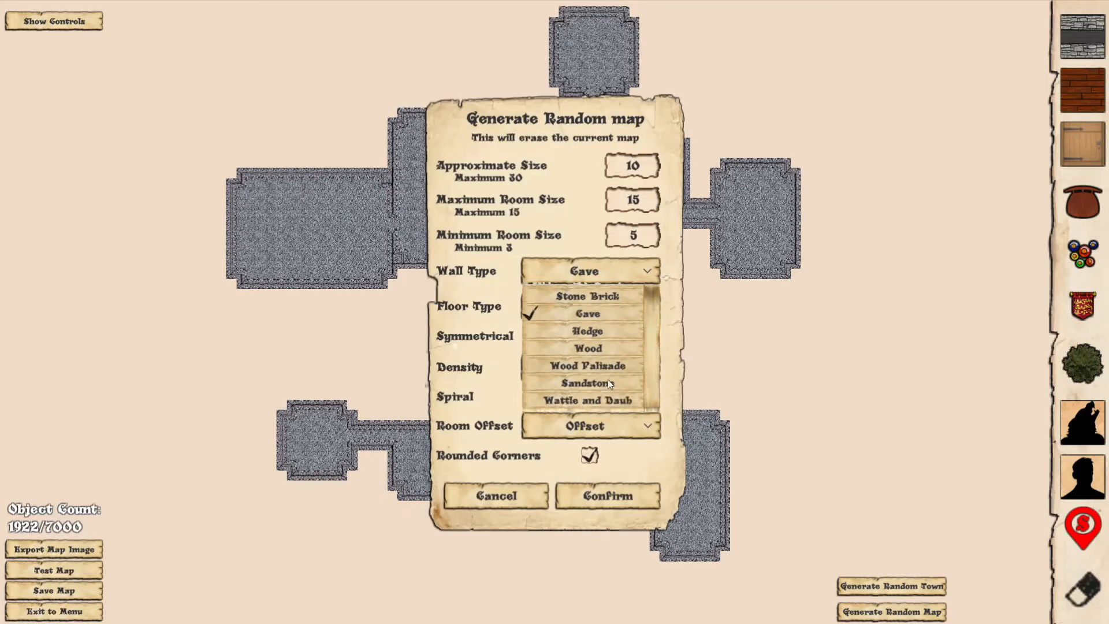
pyautogui.click(602, 400)
pyautogui.click(651, 306)
pyautogui.scroll(-2, 660, 430)
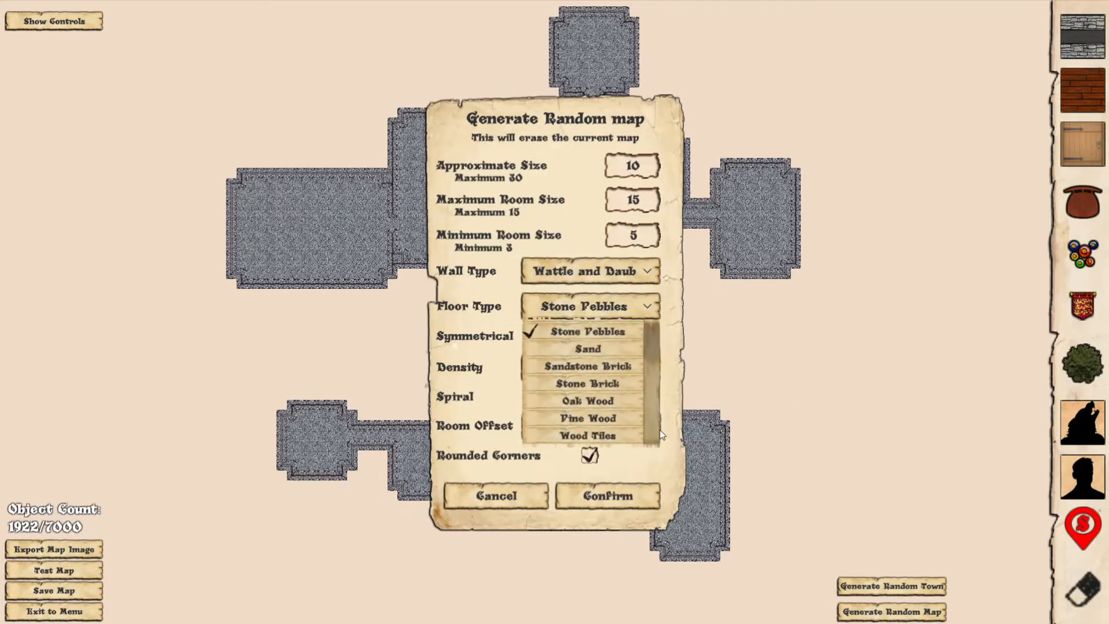
pyautogui.click(605, 401)
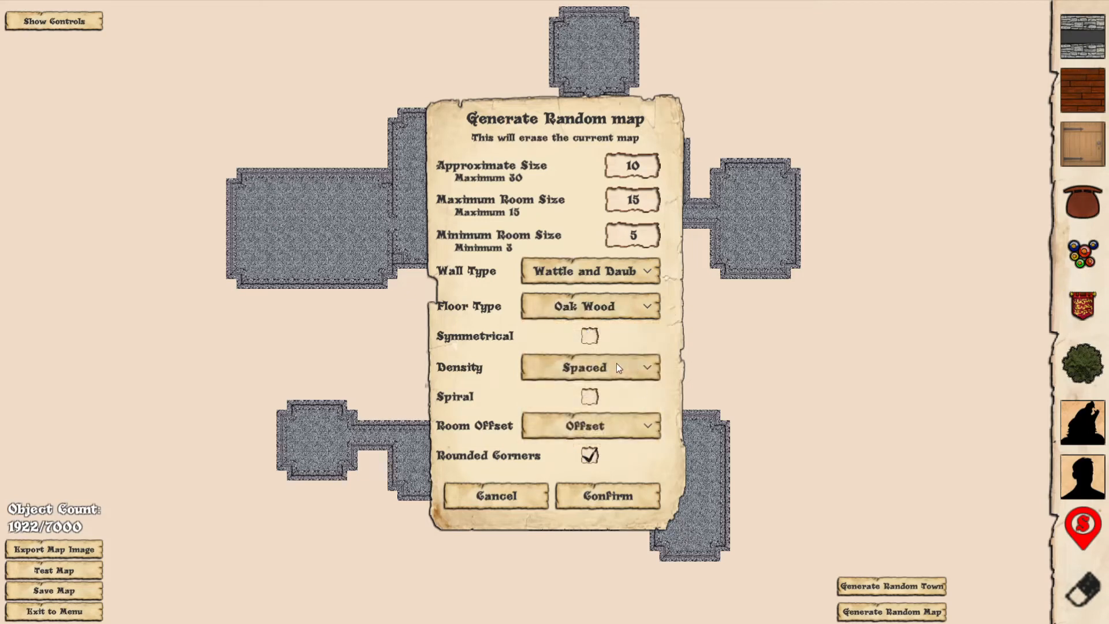
# - Turn off rounded corners, enable the symmetrical option, set the density to Dense, and generate the random map
pyautogui.click(589, 457)
pyautogui.click(589, 336)
pyautogui.click(629, 367)
pyautogui.click(594, 391)
pyautogui.click(634, 495)
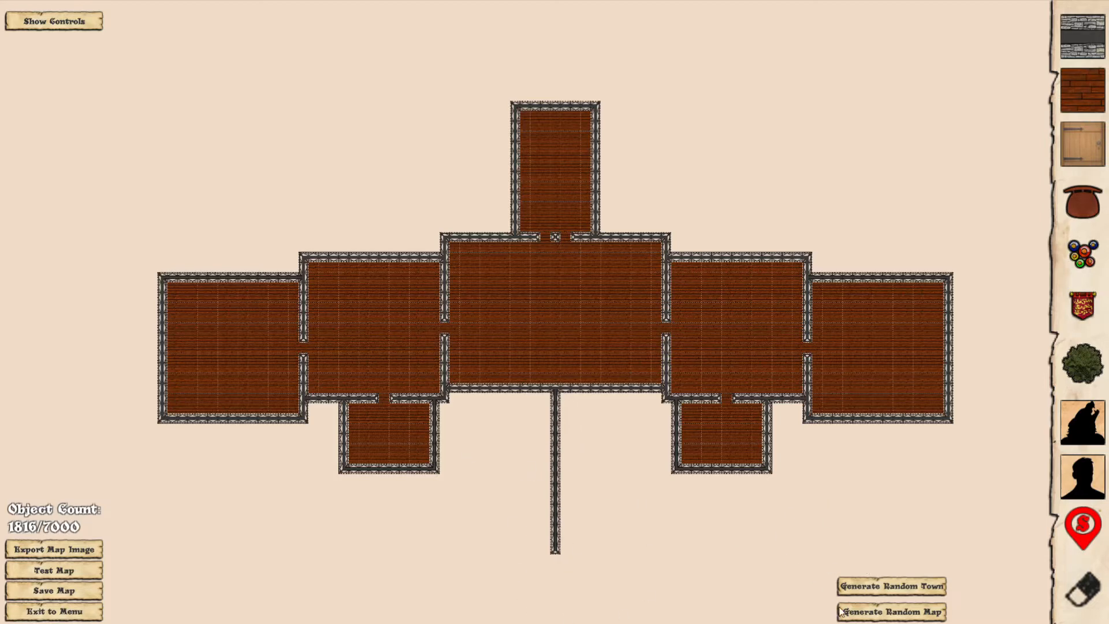
# - Regenerate the symmetrical, dense random map several times with the same settings to produce different layouts
pyautogui.click(866, 608)
pyautogui.click(639, 491)
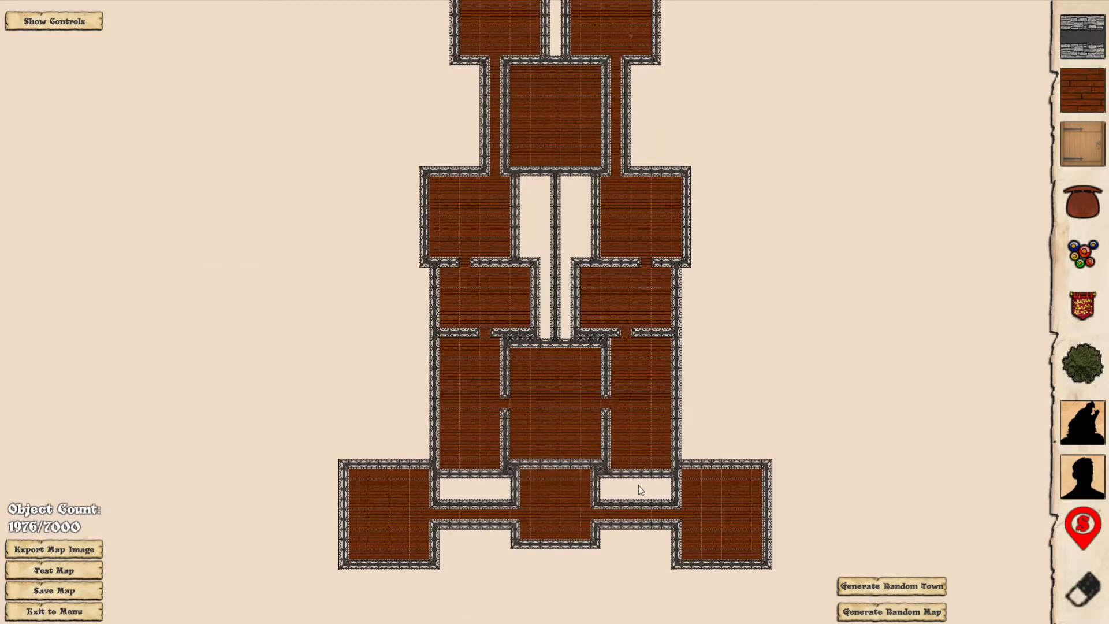
pyautogui.moveTo(747, 289); pyautogui.dragTo(741, 355)
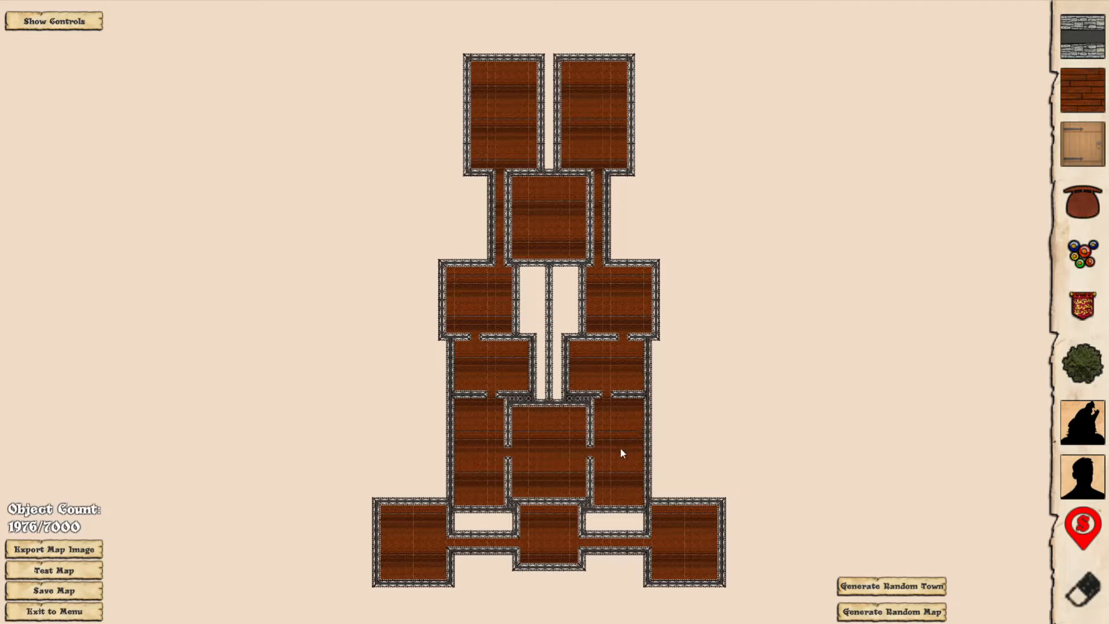
pyautogui.click(877, 617)
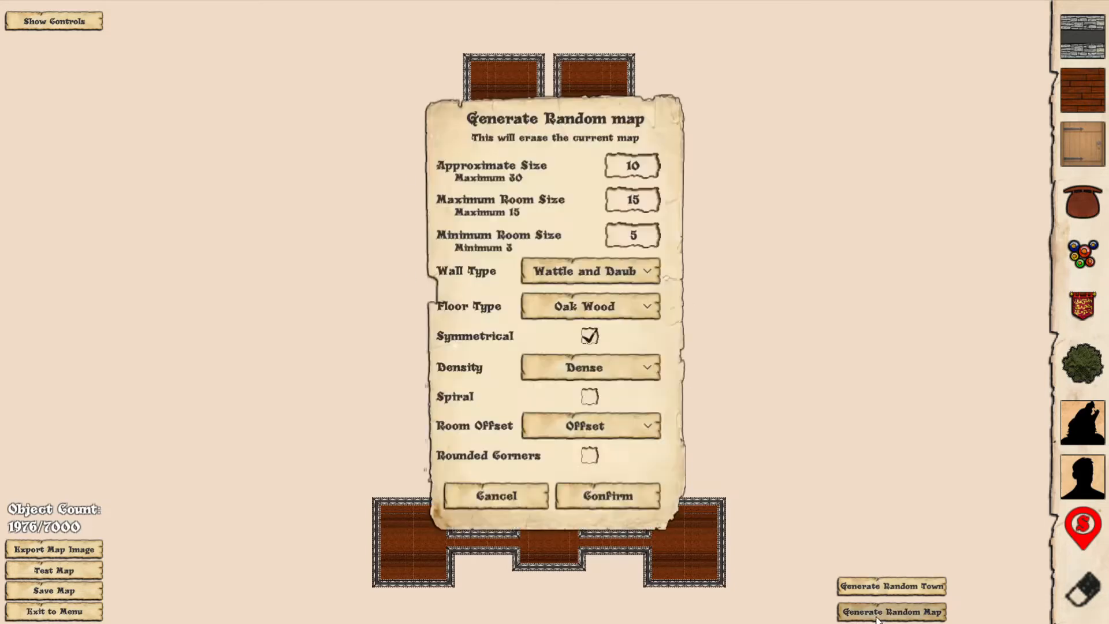
pyautogui.click(640, 498)
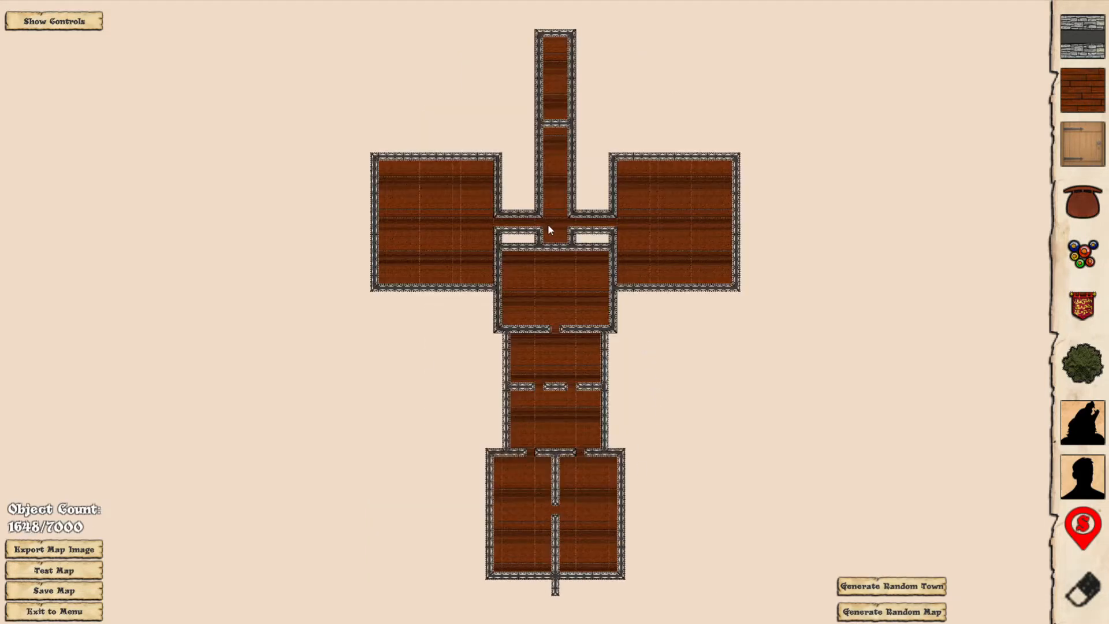
pyautogui.click(875, 617)
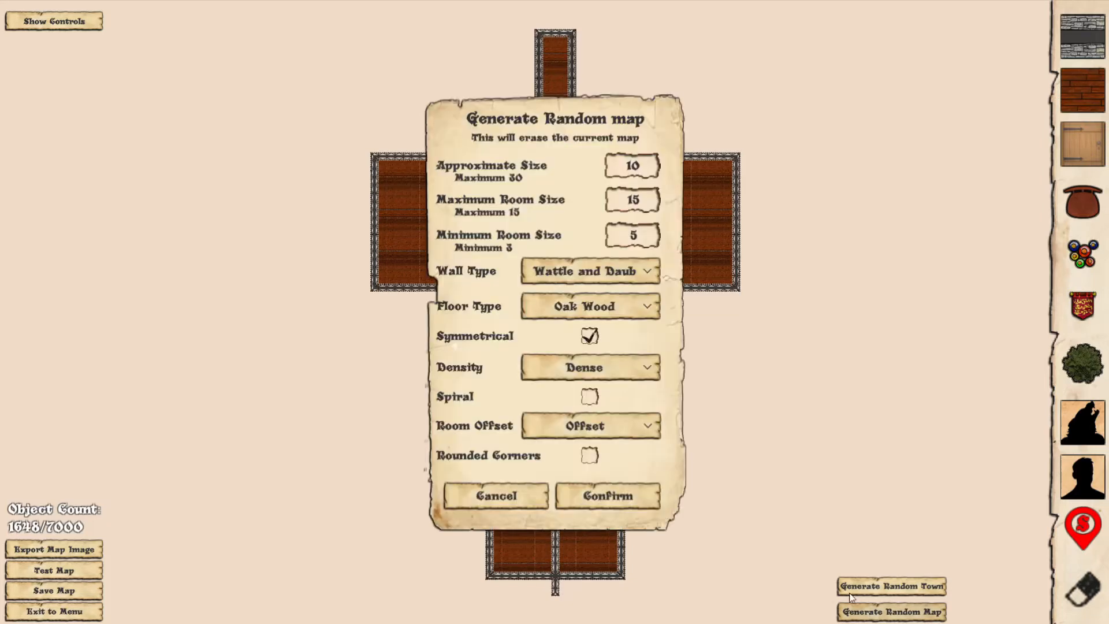
pyautogui.click(657, 500)
pyautogui.moveTo(654, 261); pyautogui.dragTo(667, 306)
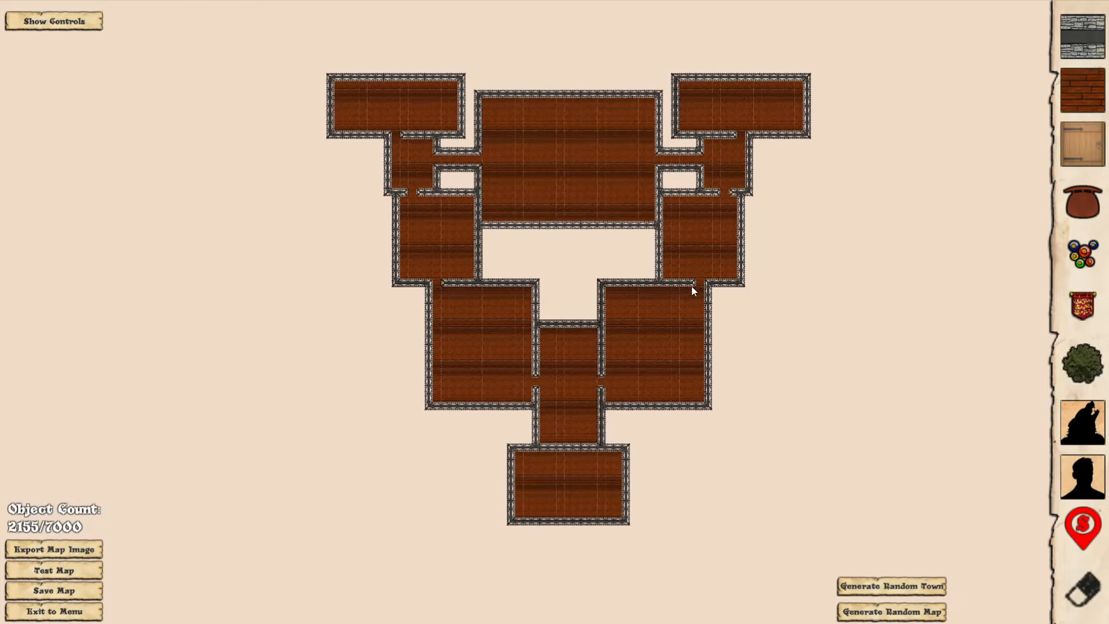
pyautogui.click(912, 611)
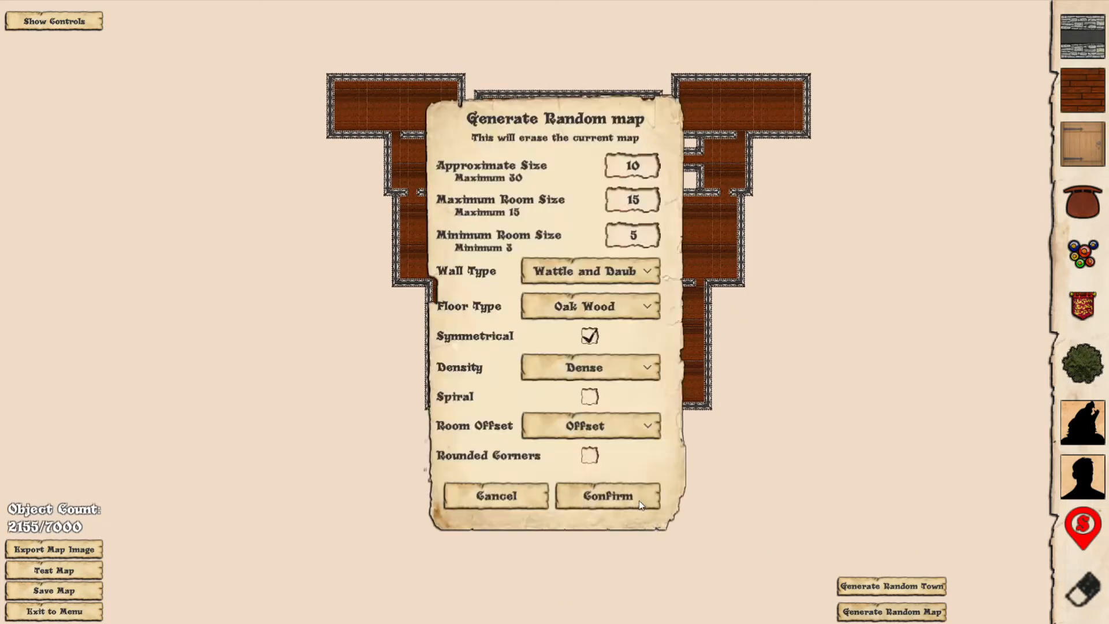
pyautogui.click(639, 499)
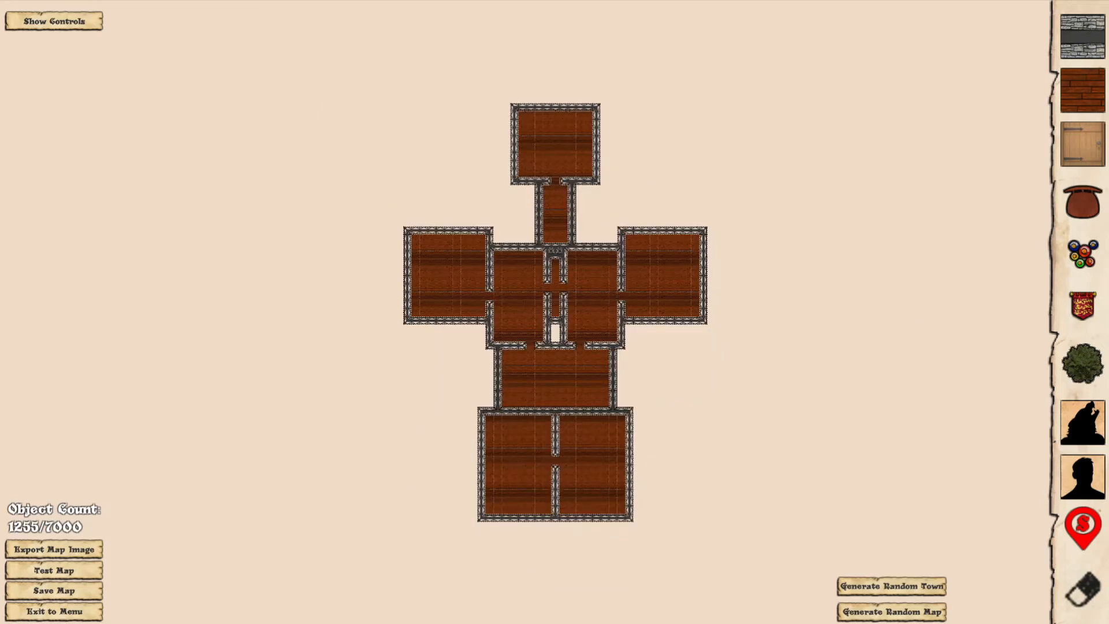
pyautogui.click(892, 611)
pyautogui.click(633, 491)
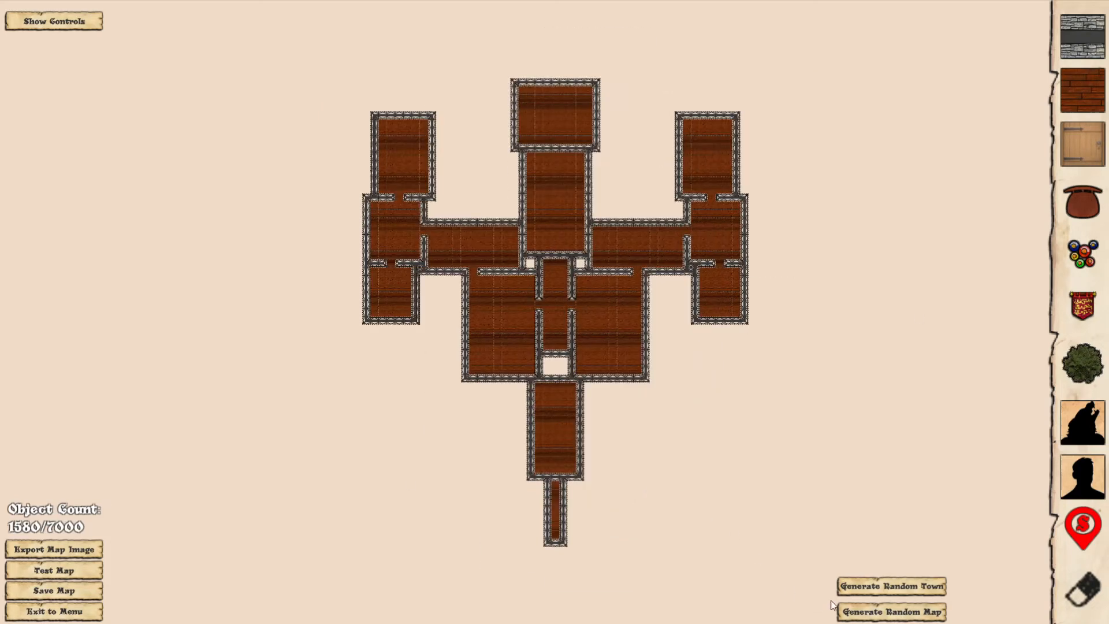
pyautogui.click(891, 615)
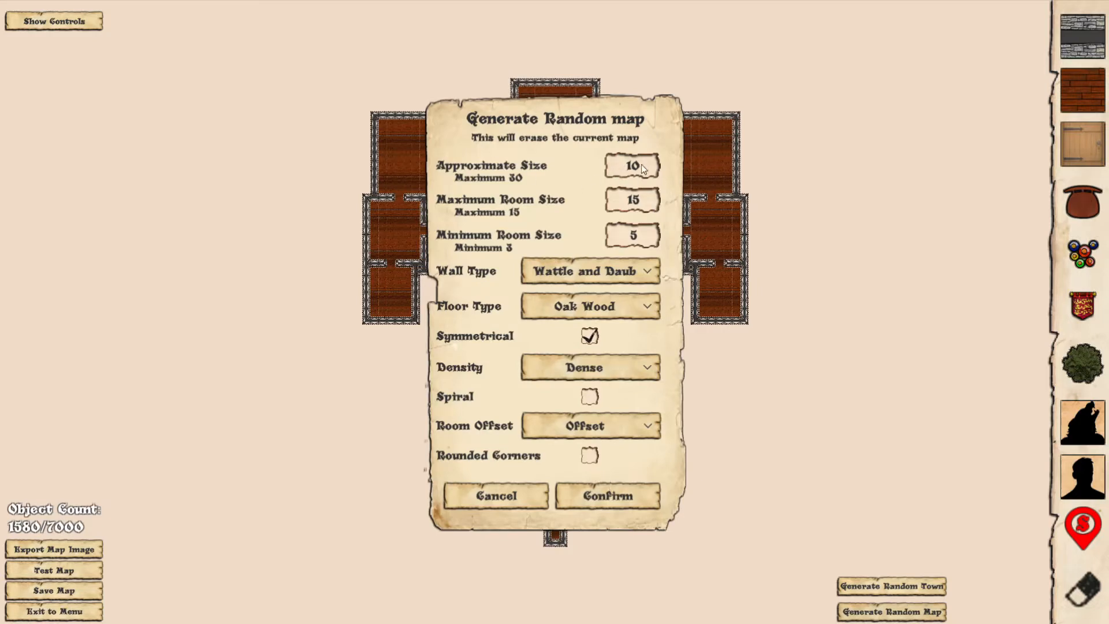
pyautogui.click(612, 497)
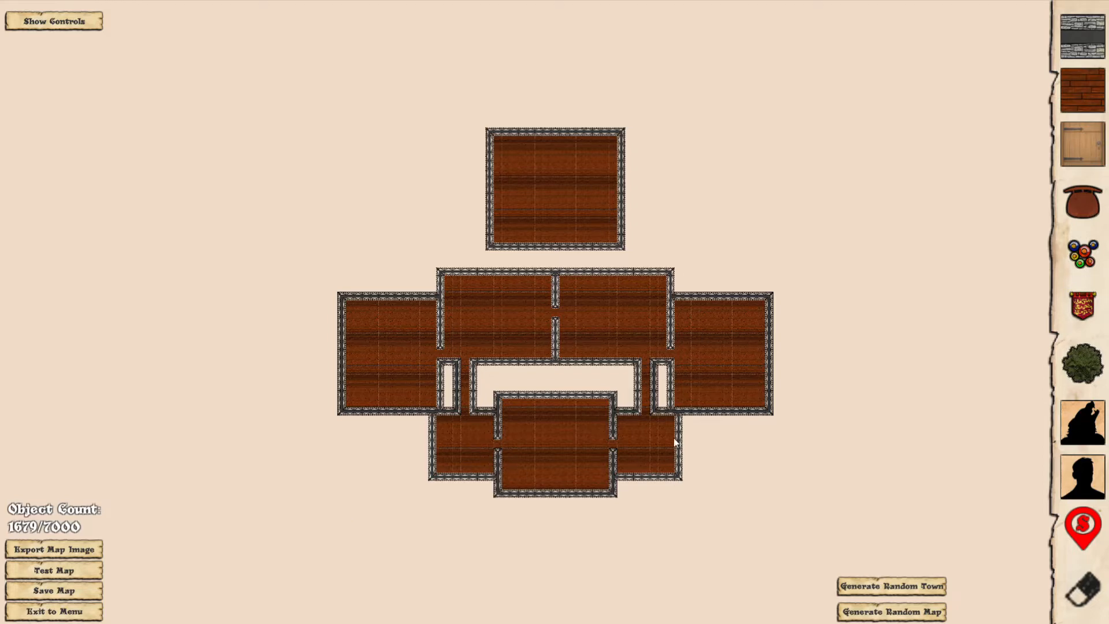
pyautogui.click(892, 611)
pyautogui.click(625, 494)
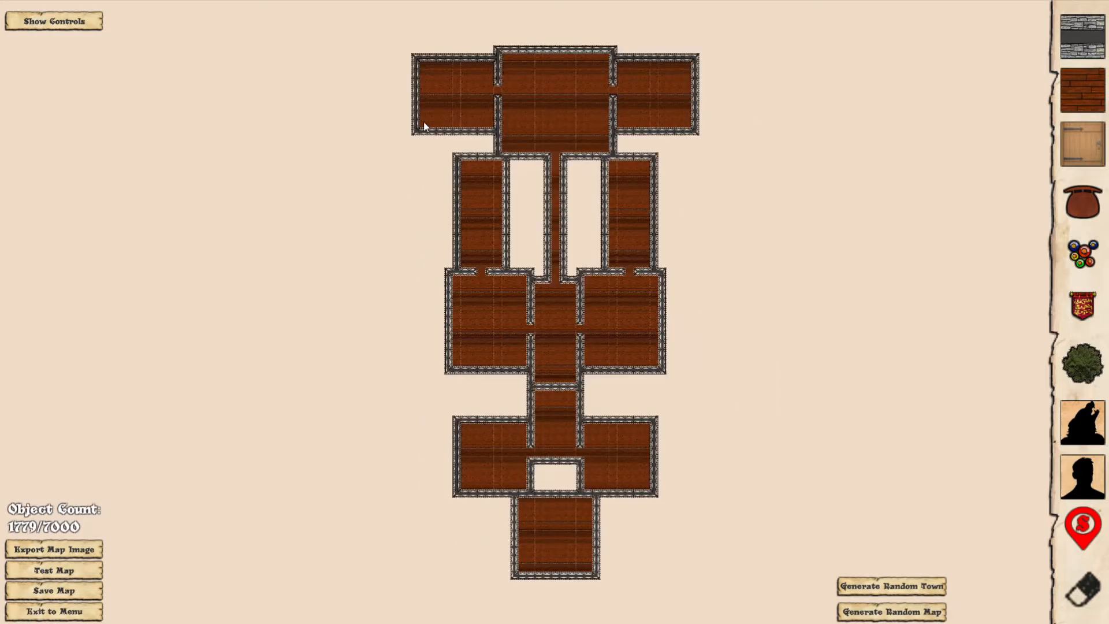
# - Disable the symmetrical option, enable Spiral, and generate a new random map
pyautogui.click(903, 617)
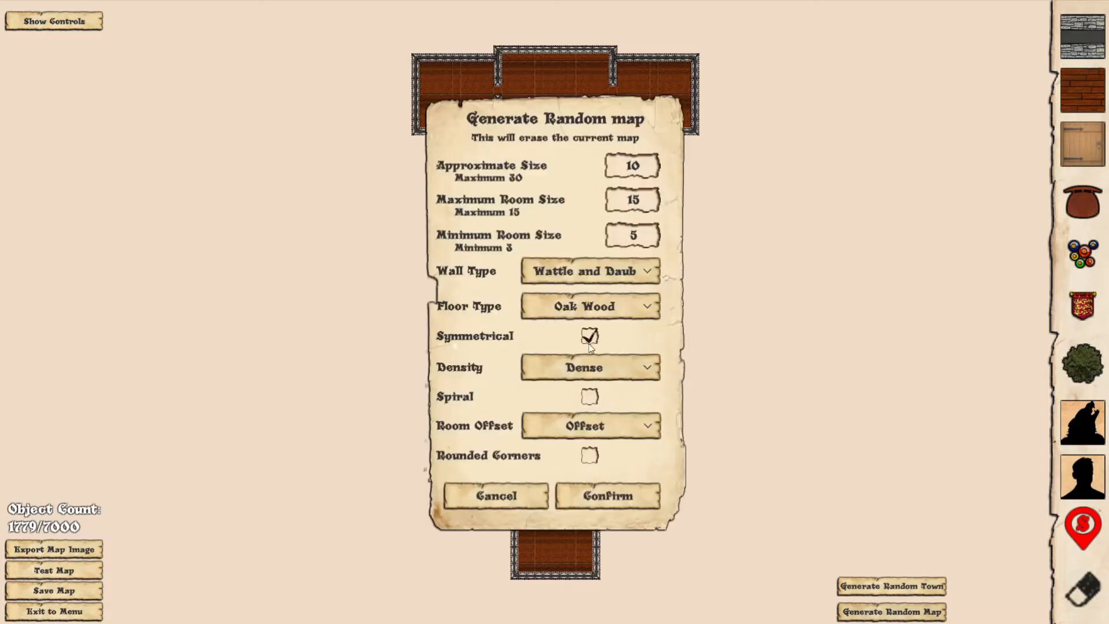
pyautogui.click(590, 337)
pyautogui.click(589, 397)
pyautogui.click(641, 499)
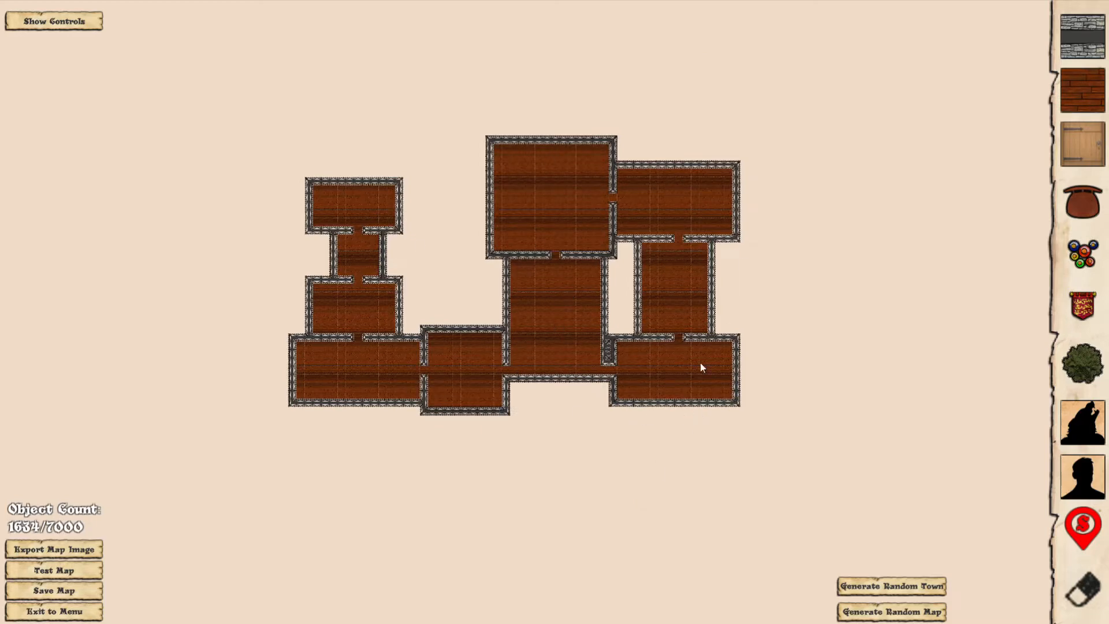
# - Set the maximum and minimum room sizes to 10 and the room offset to Centered, and generate the spiral map
pyautogui.click(896, 617)
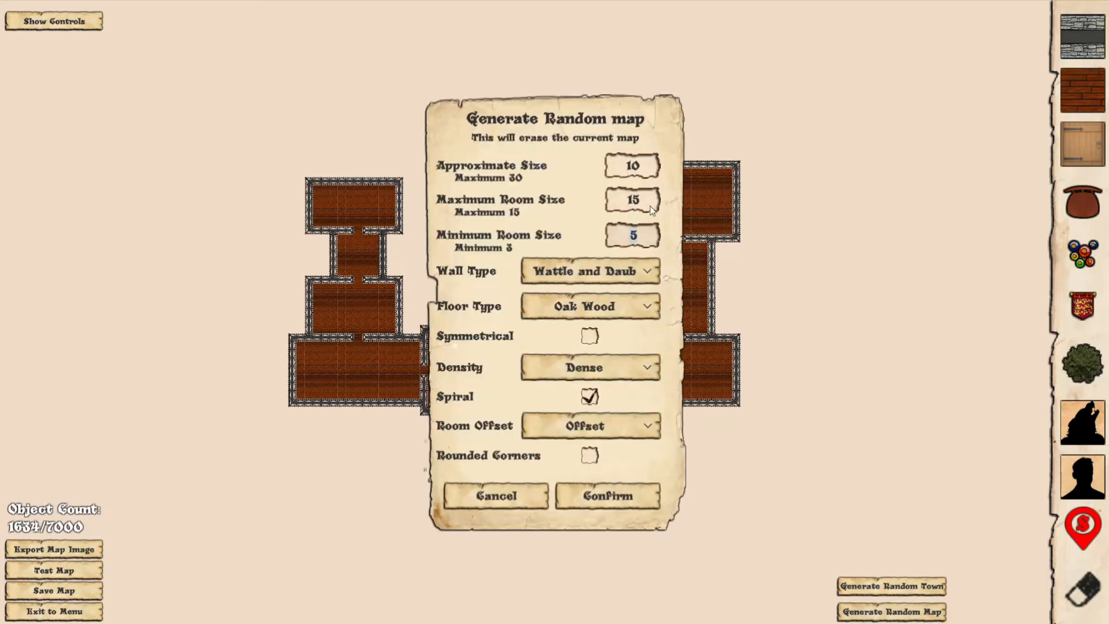
pyautogui.click(650, 200)
pyautogui.click(647, 231)
pyautogui.write('10')
pyautogui.click(598, 432)
pyautogui.click(597, 448)
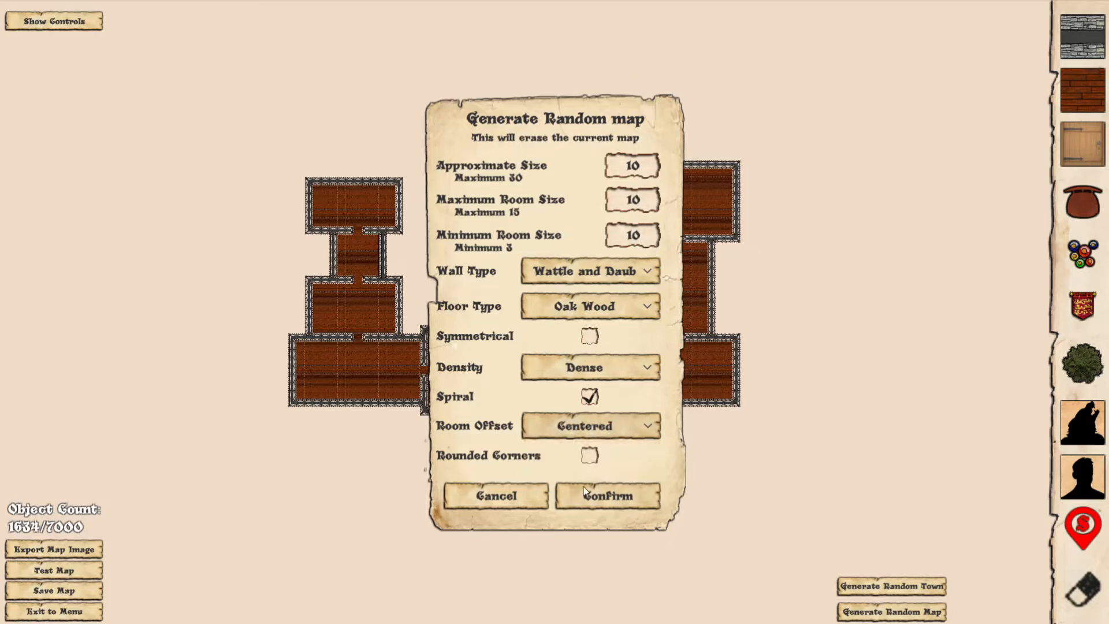
pyautogui.click(607, 498)
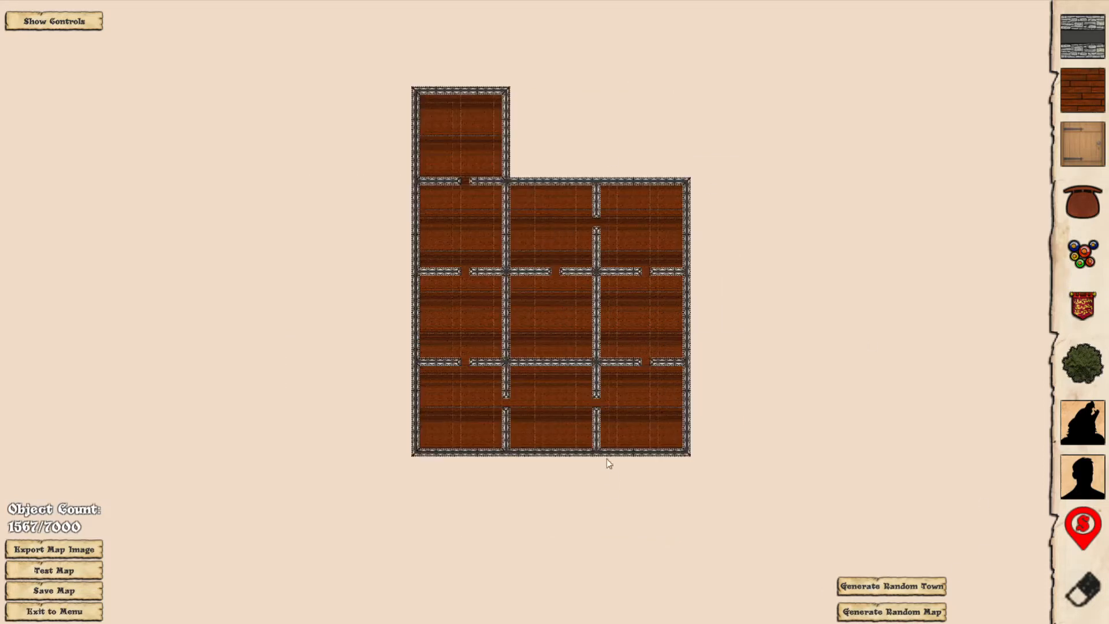
# - Set the density to Sprawling and generate the spiral map again
pyautogui.click(847, 610)
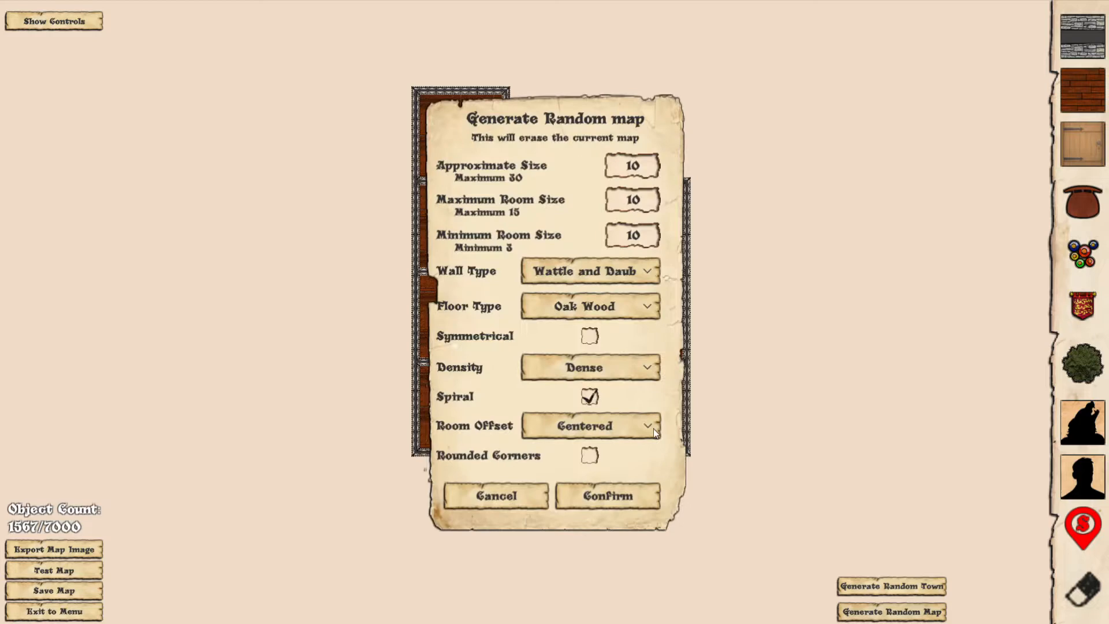
pyautogui.click(615, 371)
pyautogui.click(595, 425)
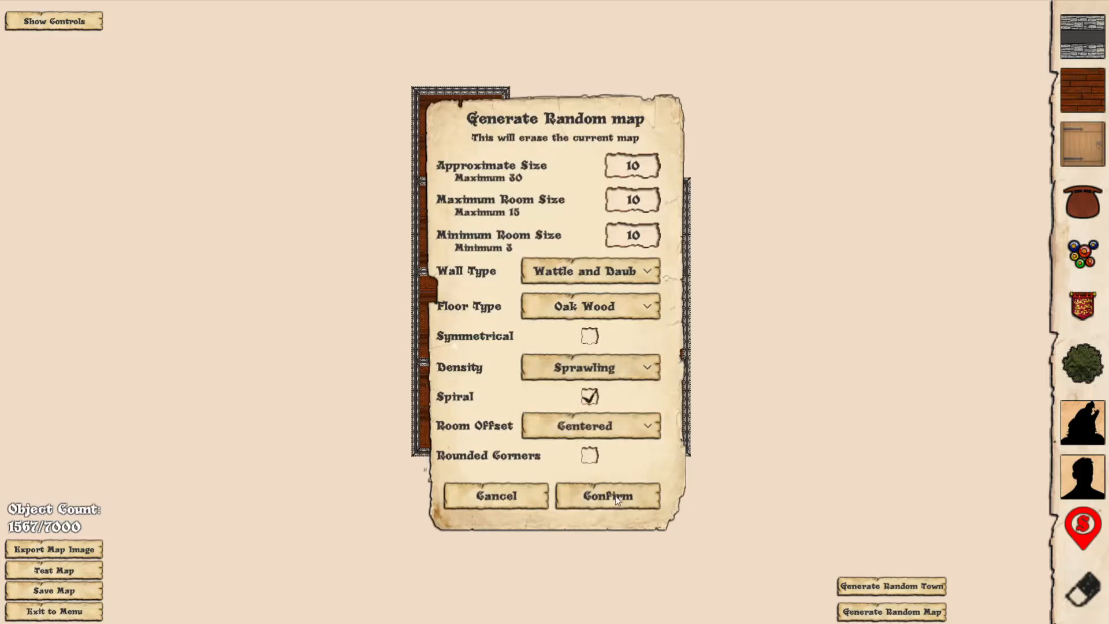
pyautogui.click(615, 496)
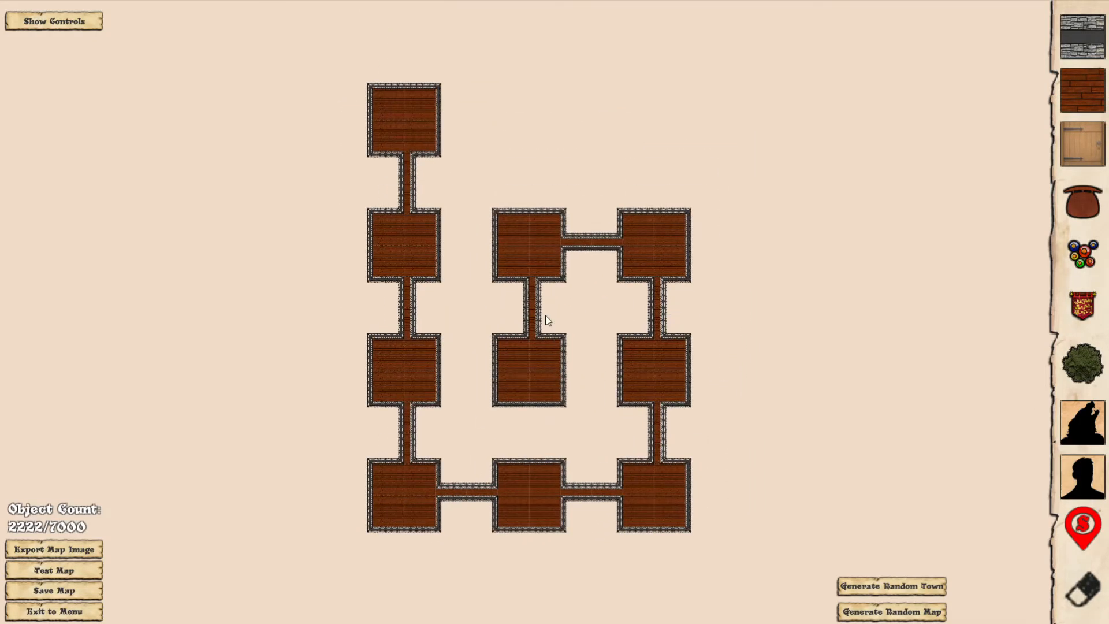
# - Set the approximate size to 20 and generate a larger sprawling spiral map
pyautogui.click(872, 611)
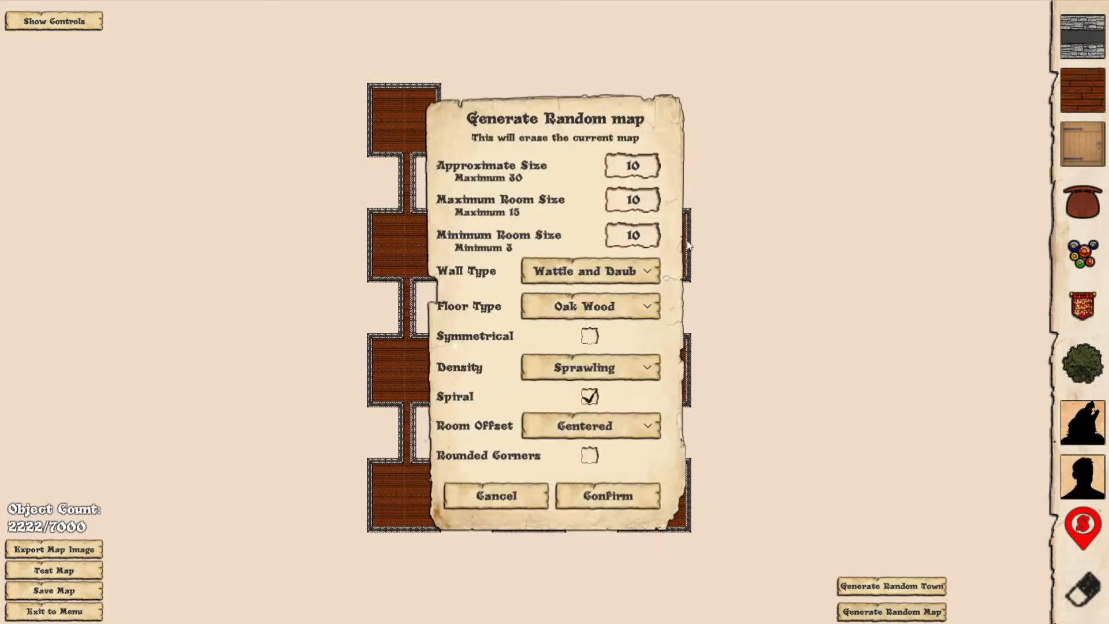
pyautogui.doubleClick(642, 165)
pyautogui.write('30')
pyautogui.click(607, 496)
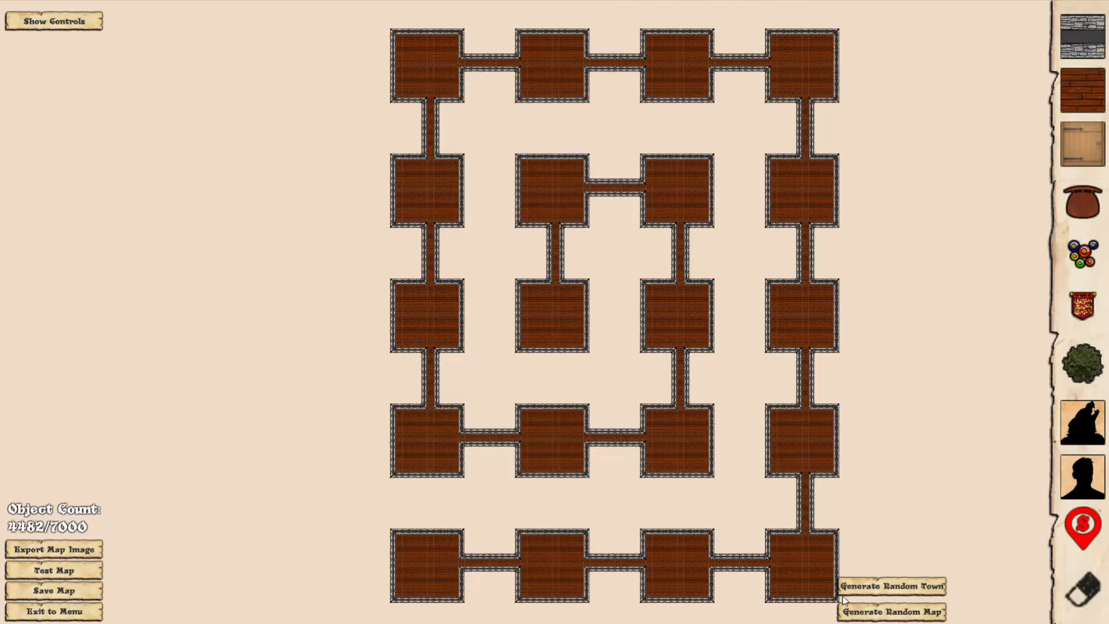
# - Set the approximate size to 30 and both the maximum and minimum room sizes to 15, and generate the map
pyautogui.click(864, 611)
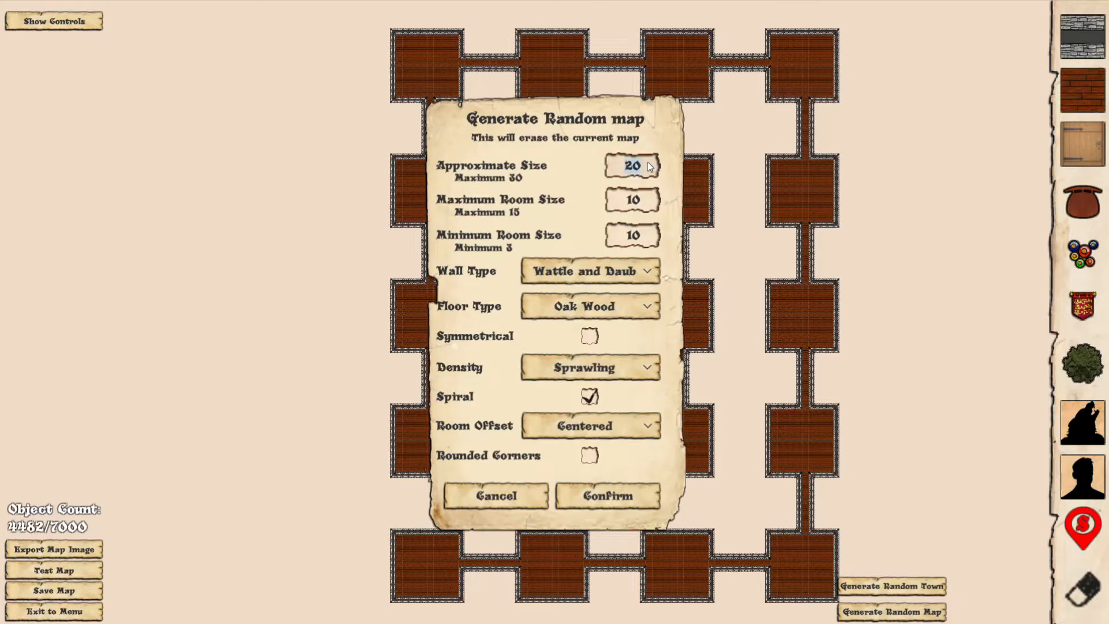
pyautogui.click(650, 203)
pyautogui.write('15')
pyautogui.click(650, 231)
pyautogui.write('15')
pyautogui.click(629, 496)
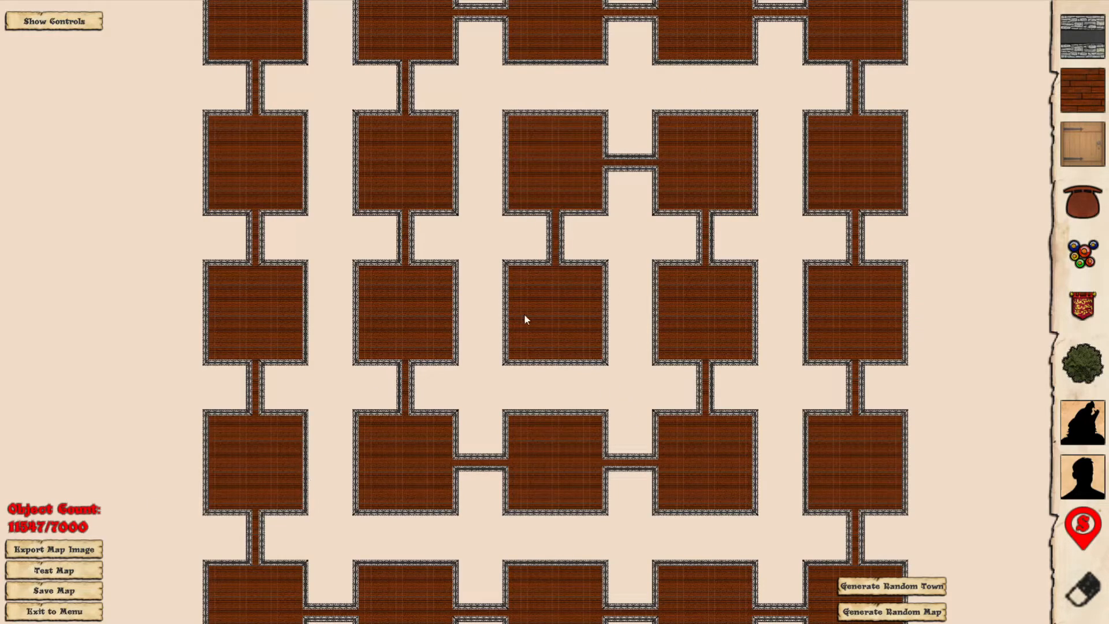
# - Examine the large spiral map's rooms and corridors, and review its random map settings without generating a new map
pyautogui.scroll(1, 655, 375)
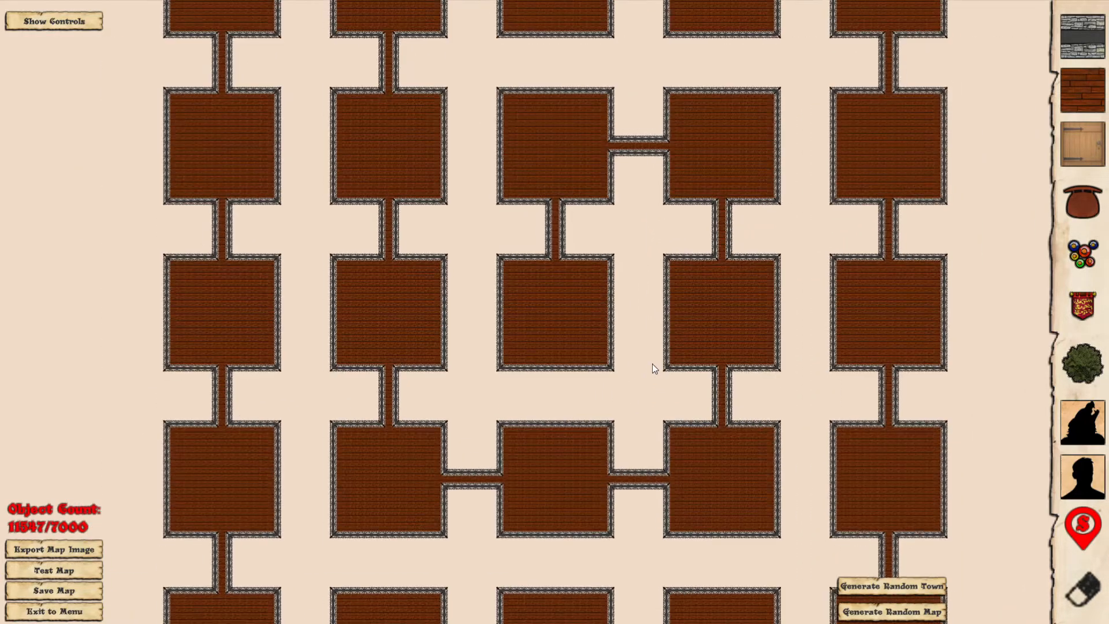
pyautogui.scroll(-1, 652, 364)
pyautogui.press('w')
pyautogui.press('s')
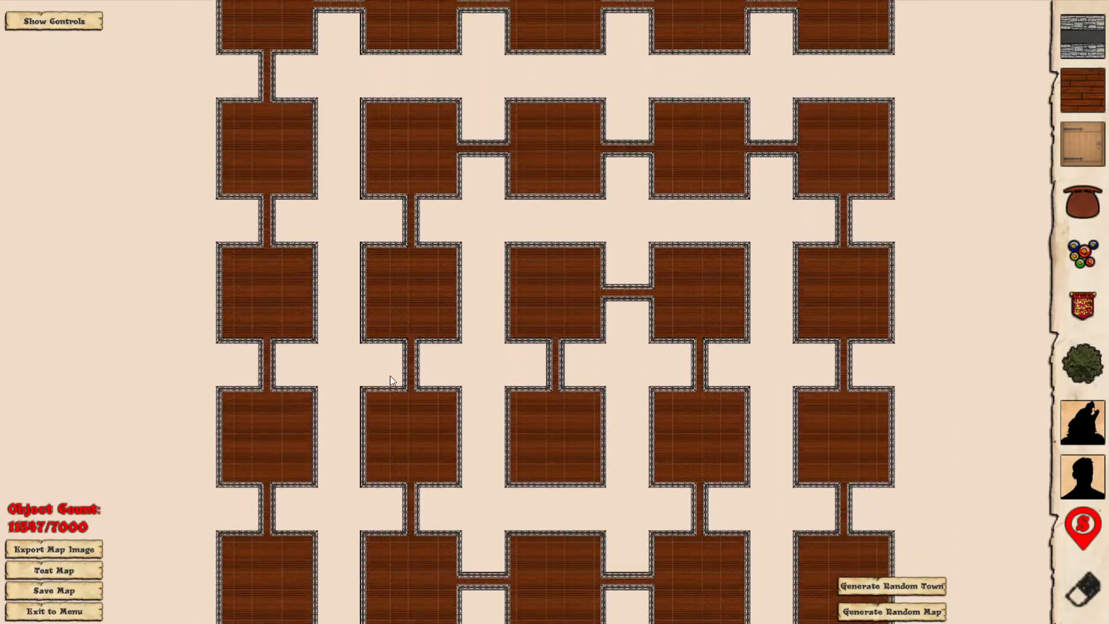
pyautogui.press('s')
pyautogui.press('w')
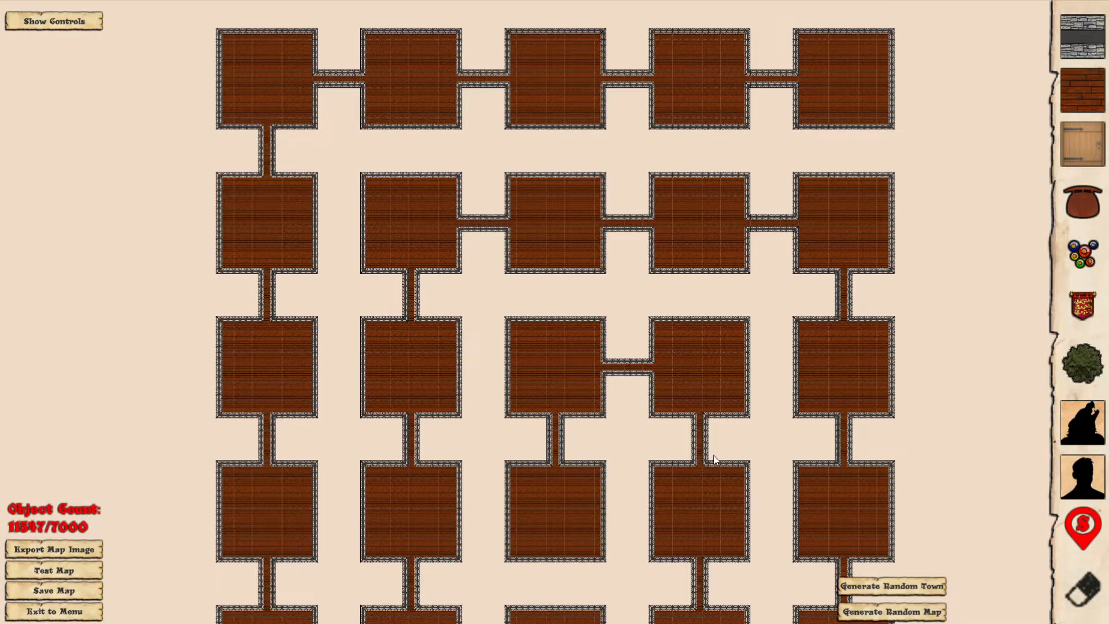
pyautogui.click(891, 612)
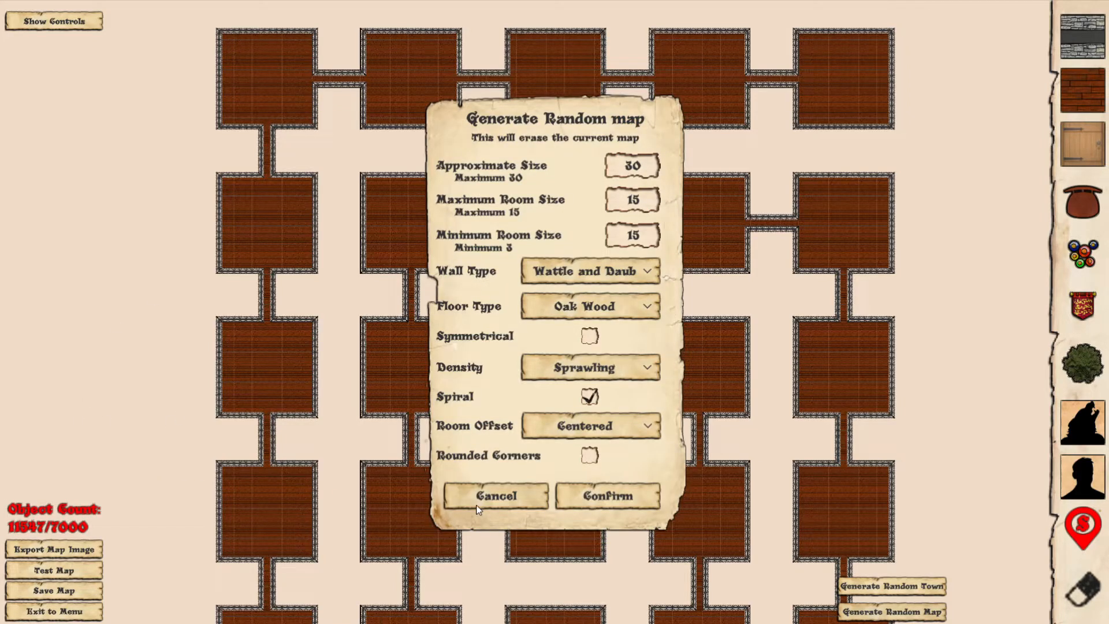
pyautogui.click(503, 499)
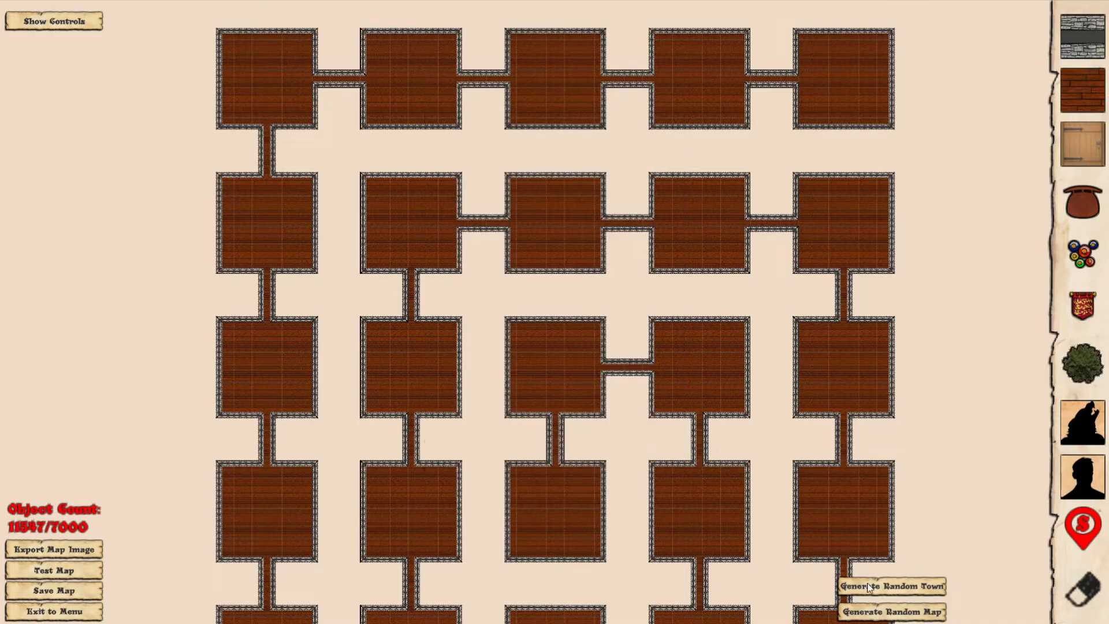
# - Generate a random town with 12 buildings, Wattle and Daub walls, Cobblestone roads, Dense density and Slight Bends, and view the whole town
pyautogui.click(917, 587)
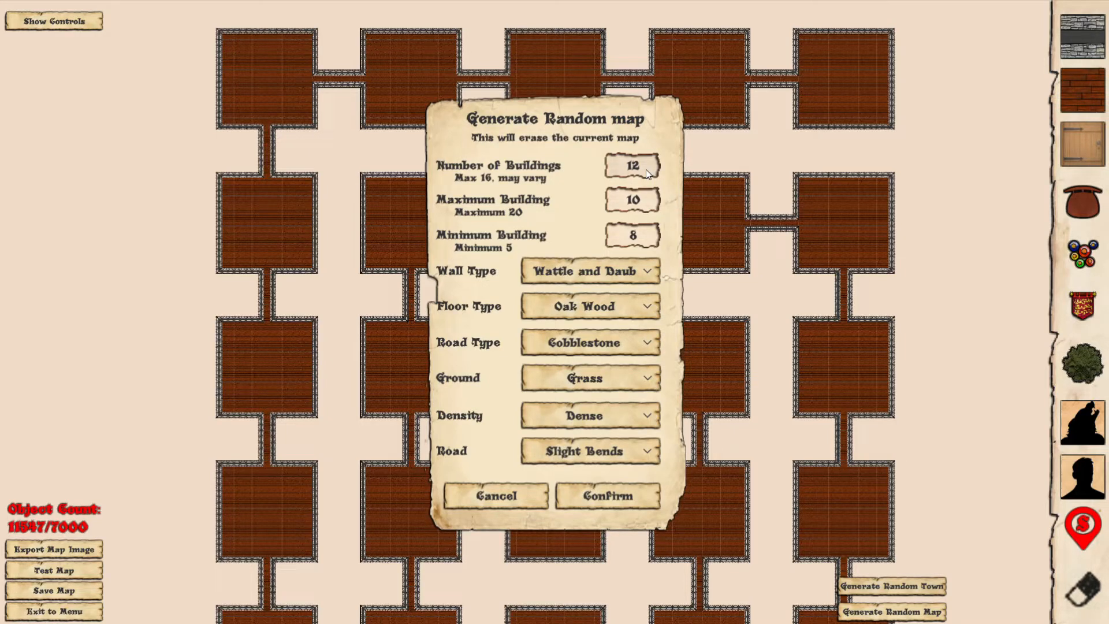
pyautogui.click(626, 498)
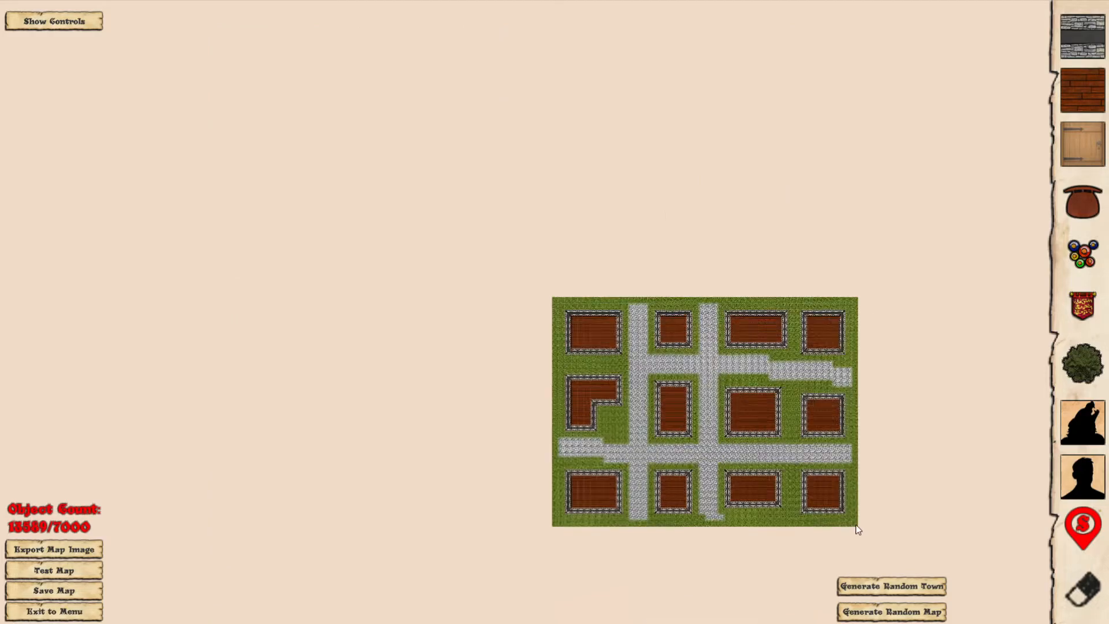
pyautogui.moveTo(912, 491); pyautogui.dragTo(683, 339)
pyautogui.scroll(5, 636, 321)
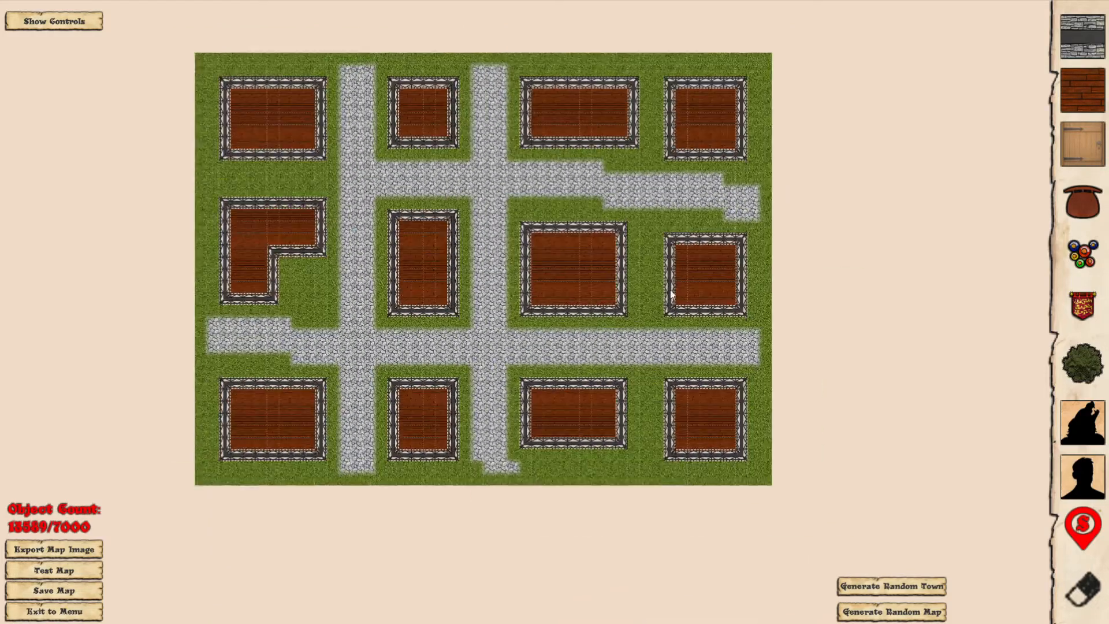
pyautogui.moveTo(671, 290); pyautogui.dragTo(716, 359)
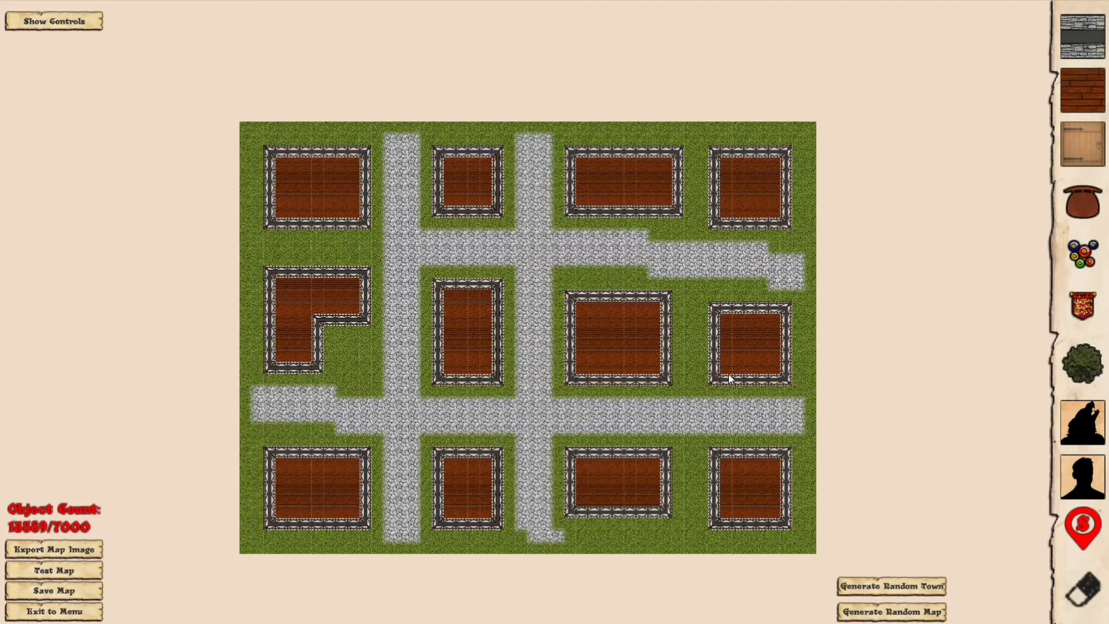
pyautogui.scroll(2, 425, 273)
pyautogui.scroll(-1, 425, 273)
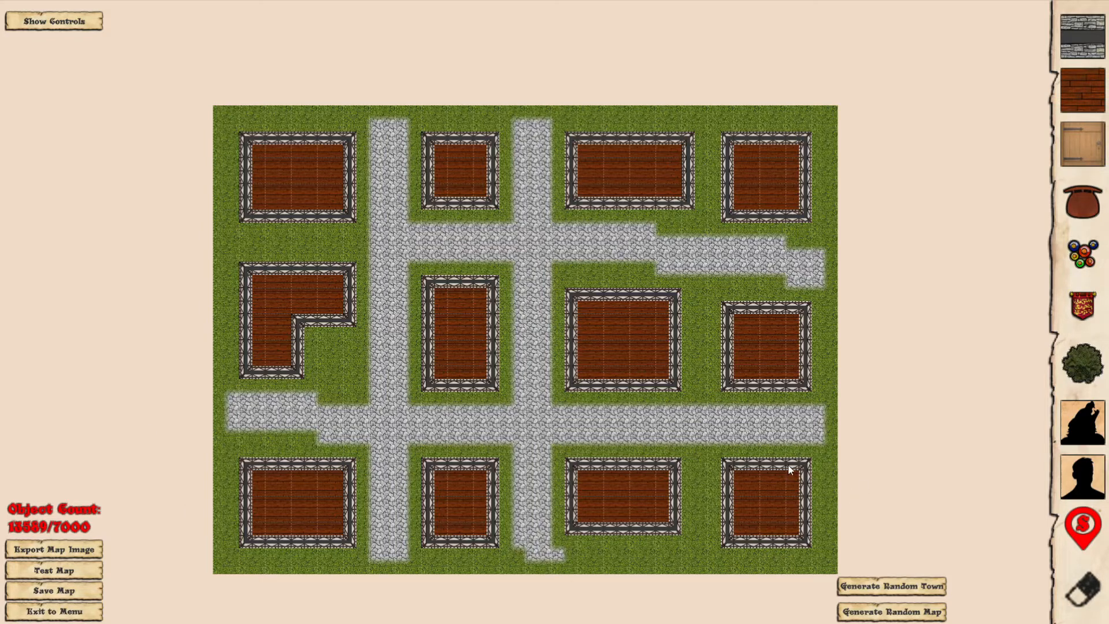
# - Set the random town's number of buildings to 10 and density to Sprawling, generate it, and view the layout
pyautogui.click(918, 587)
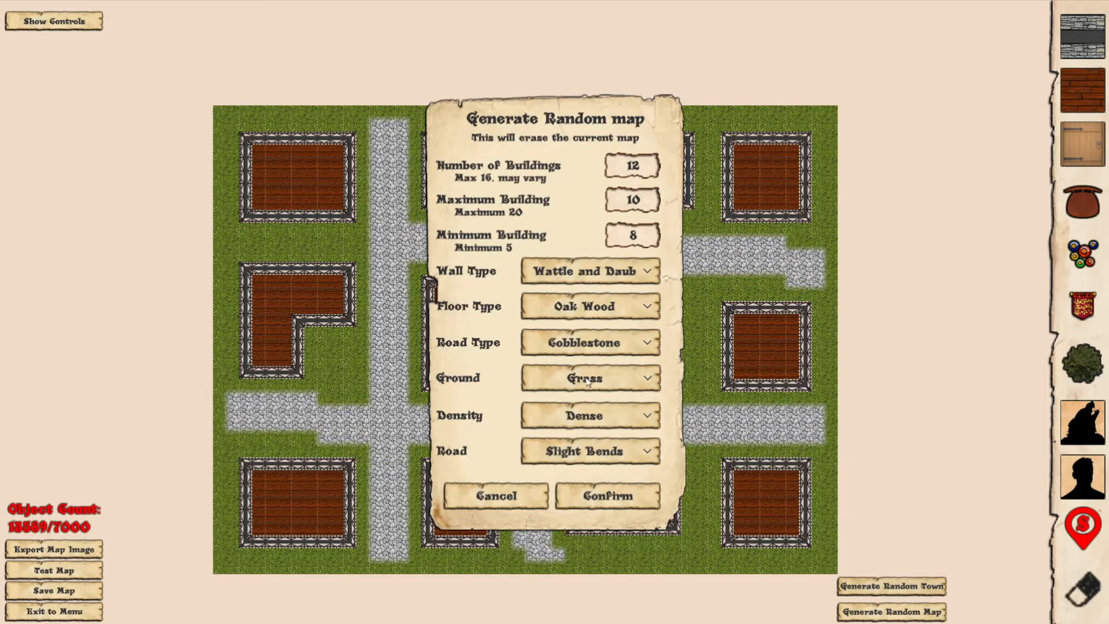
pyautogui.click(595, 415)
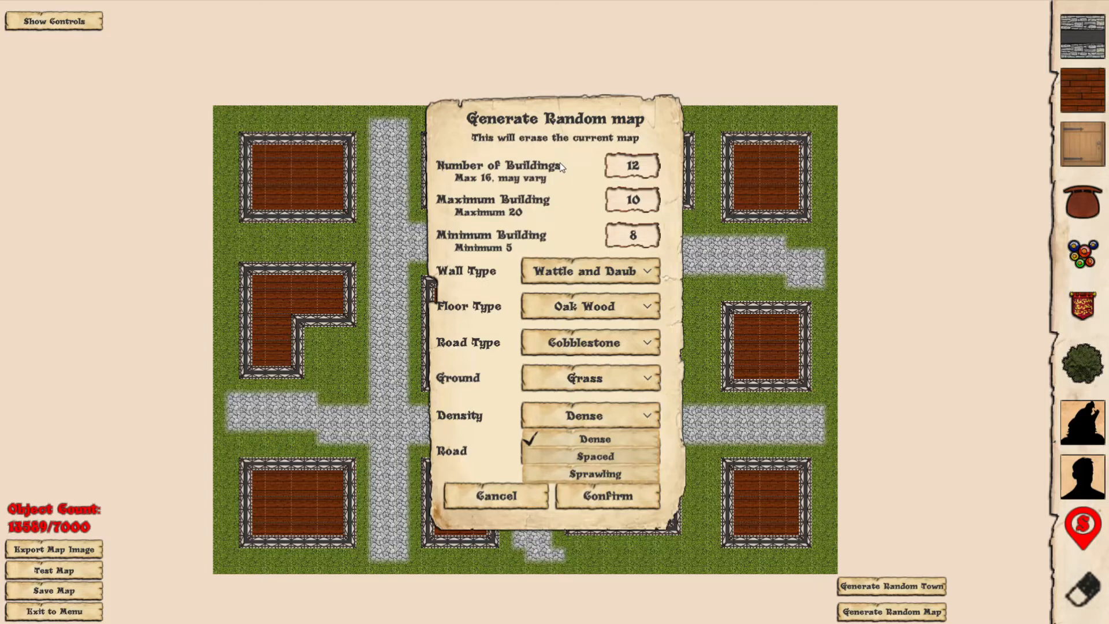
pyautogui.click(650, 164)
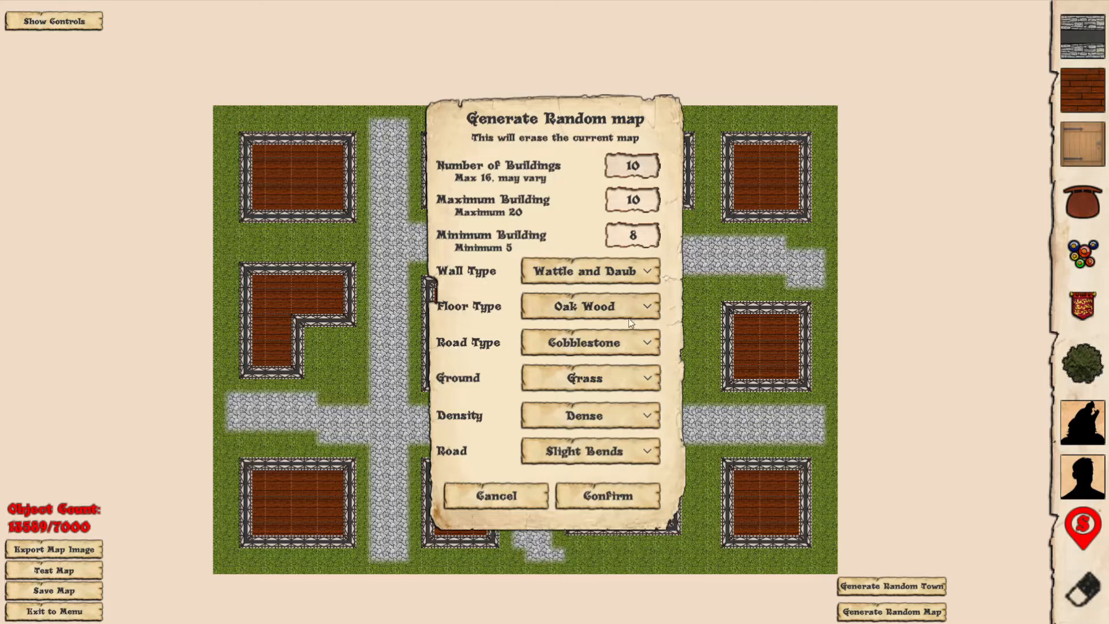
pyautogui.click(613, 417)
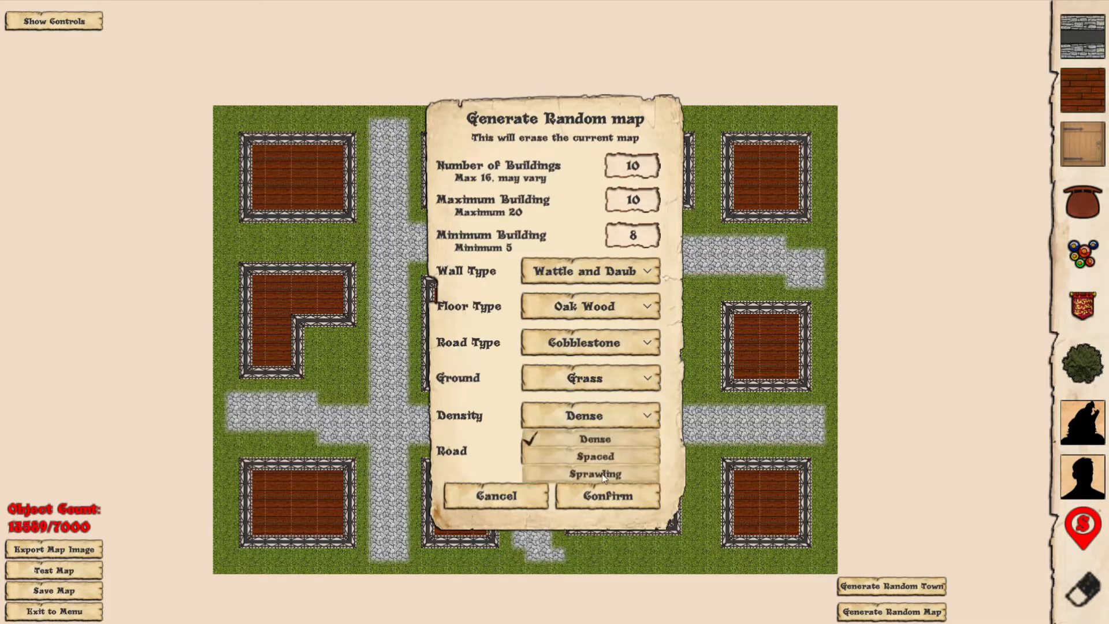
pyautogui.click(601, 476)
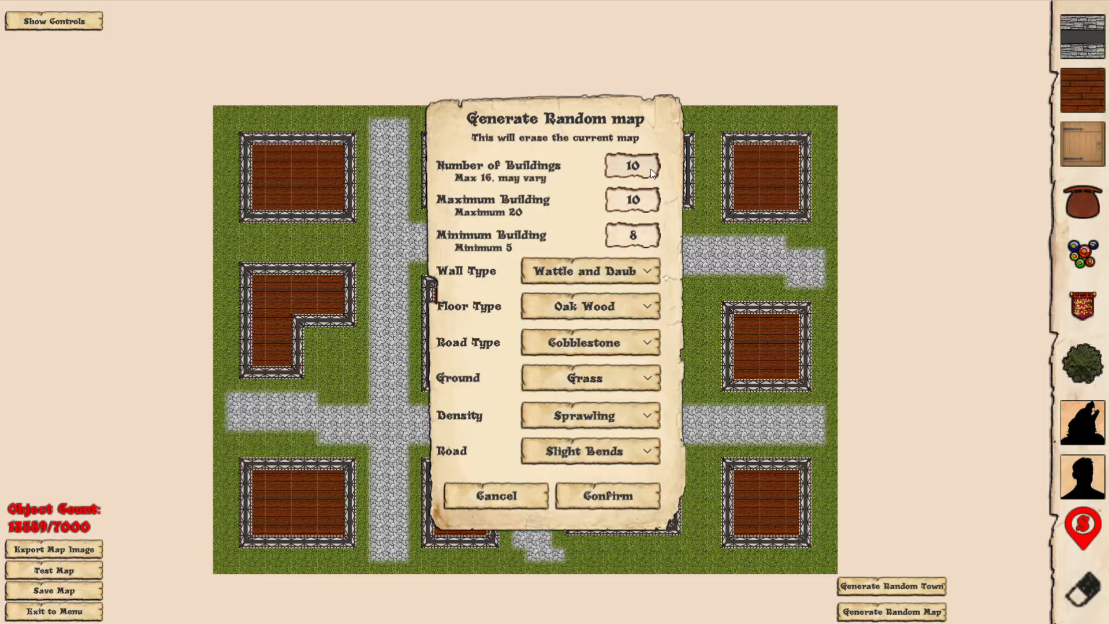
pyautogui.click(619, 489)
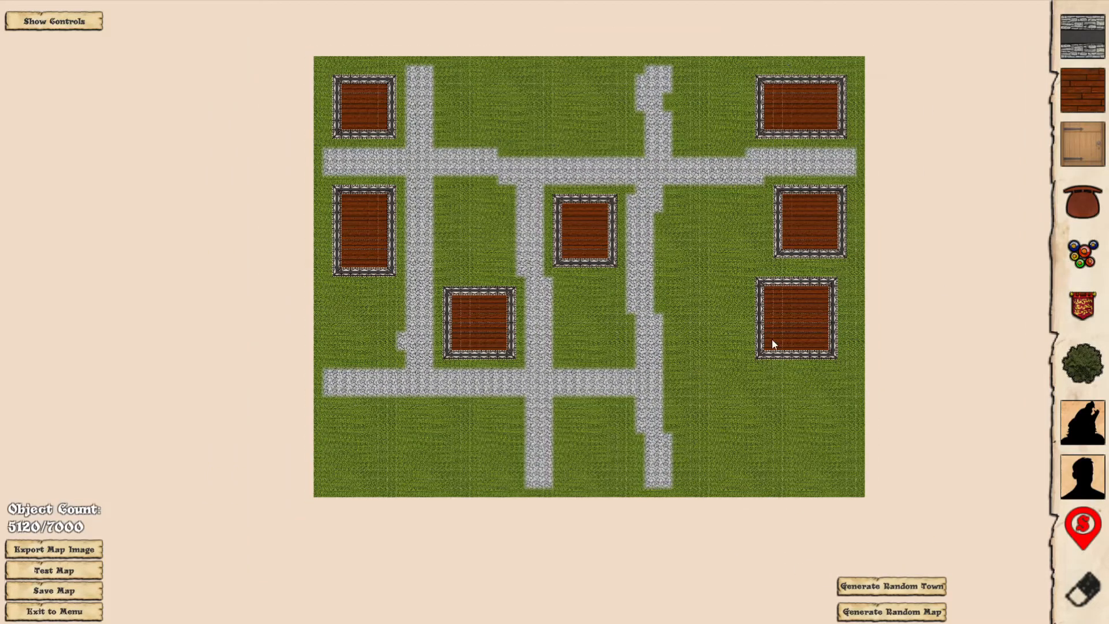
pyautogui.scroll(3, 747, 314)
pyautogui.moveTo(813, 262); pyautogui.dragTo(760, 289)
pyautogui.scroll(-2, 761, 290)
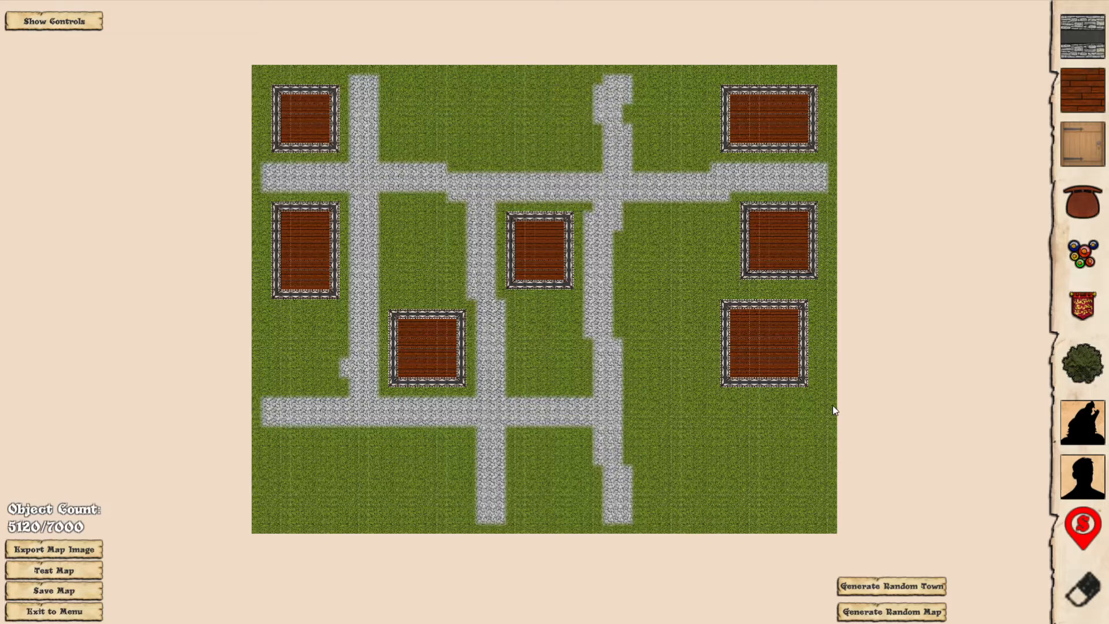
# - Generate a new random town with 12 buildings and the density set to Dense
pyautogui.click(901, 587)
pyautogui.write('12')
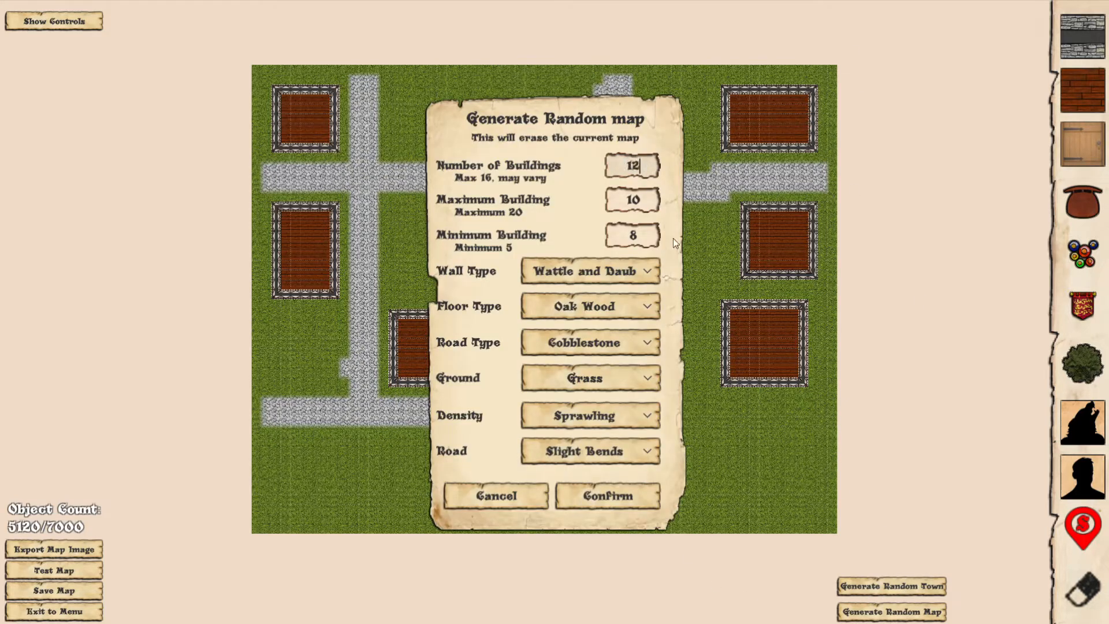
pyautogui.click(595, 420)
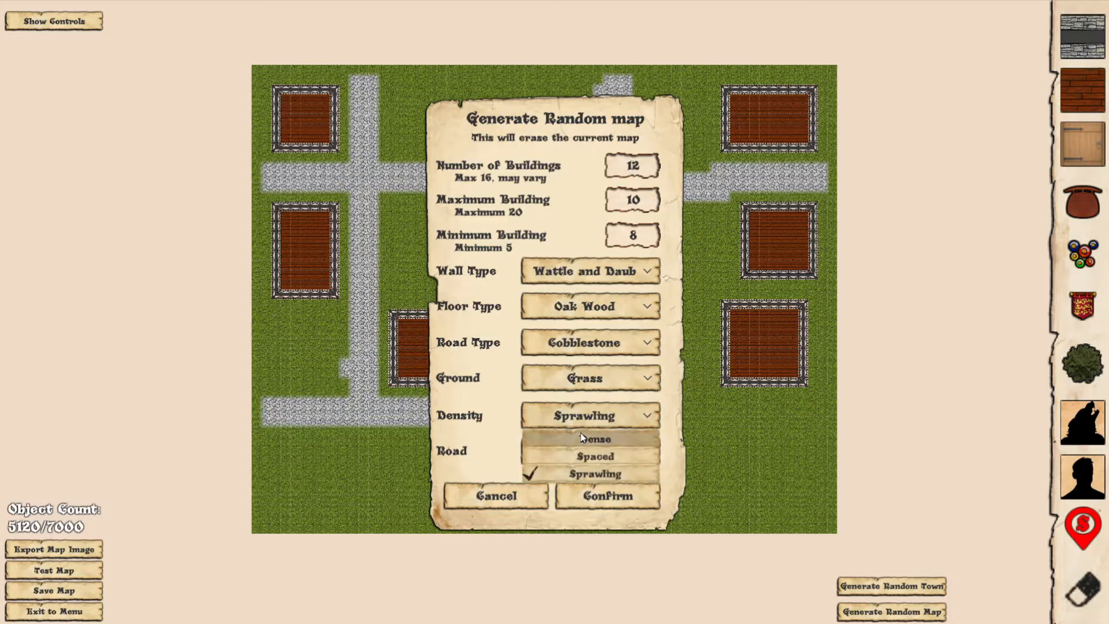
pyautogui.click(581, 437)
pyautogui.click(618, 495)
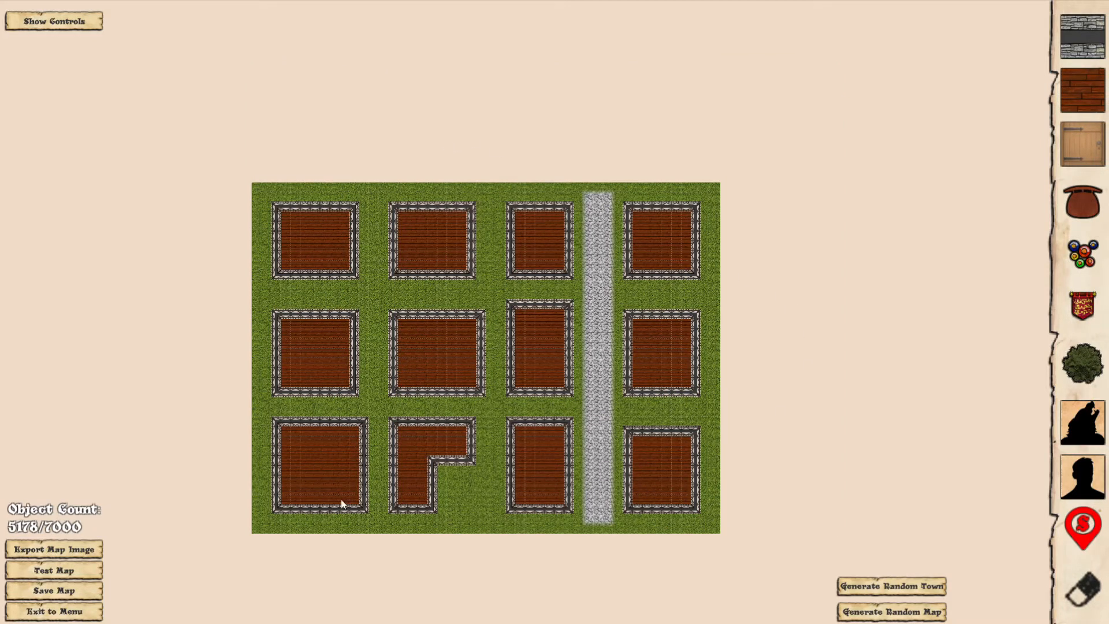
# - Reduce the random town to 9 buildings, generate it, and examine the resulting street layout
pyautogui.click(903, 611)
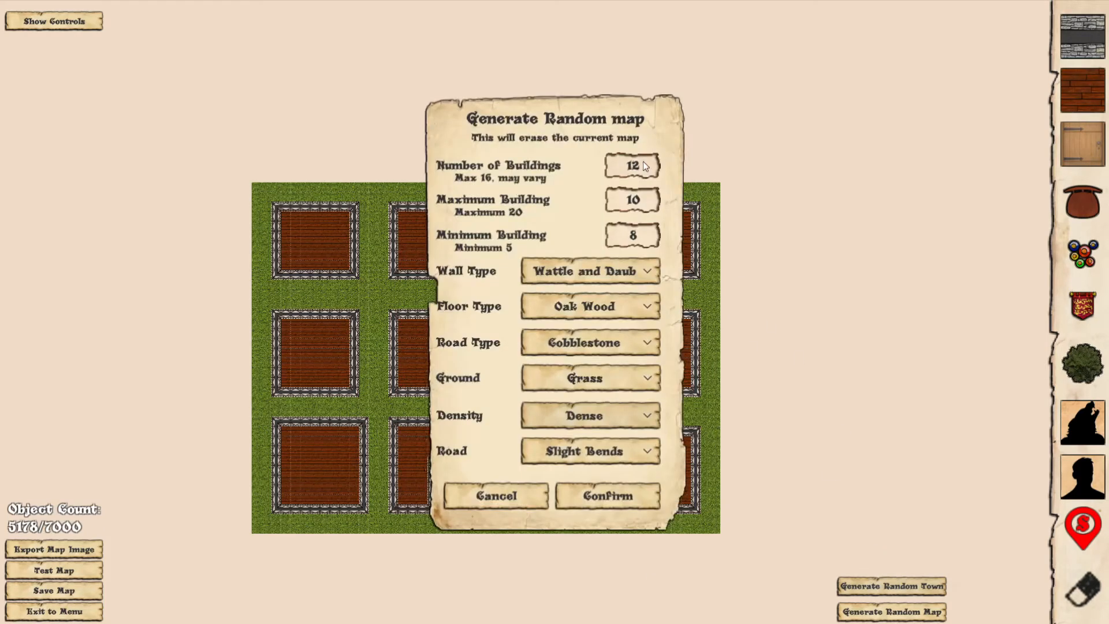
pyautogui.write('9')
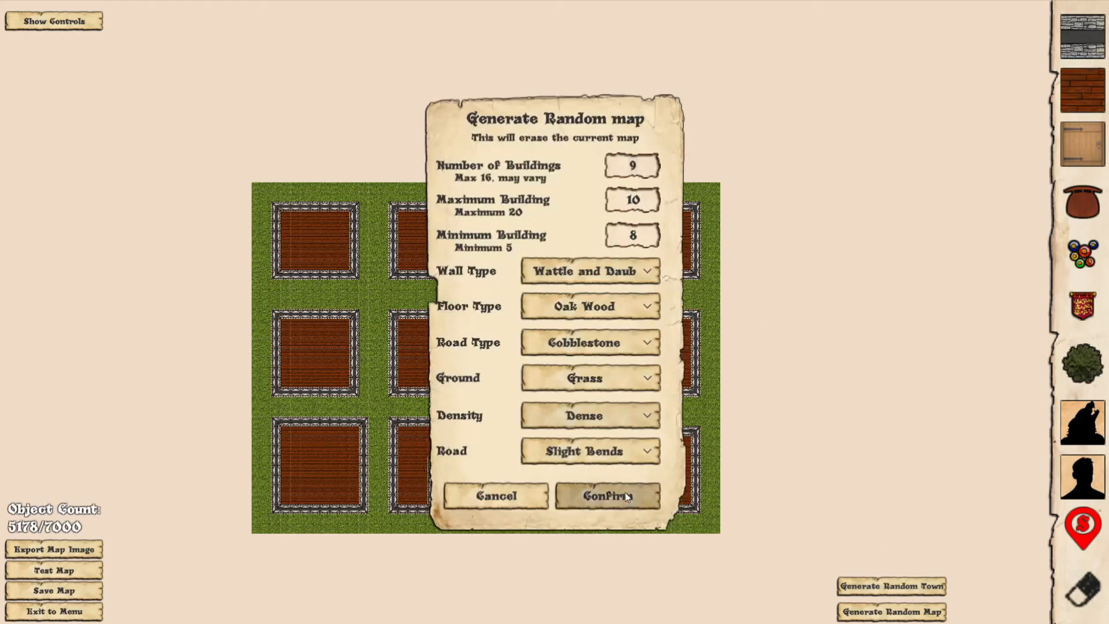
pyautogui.click(626, 496)
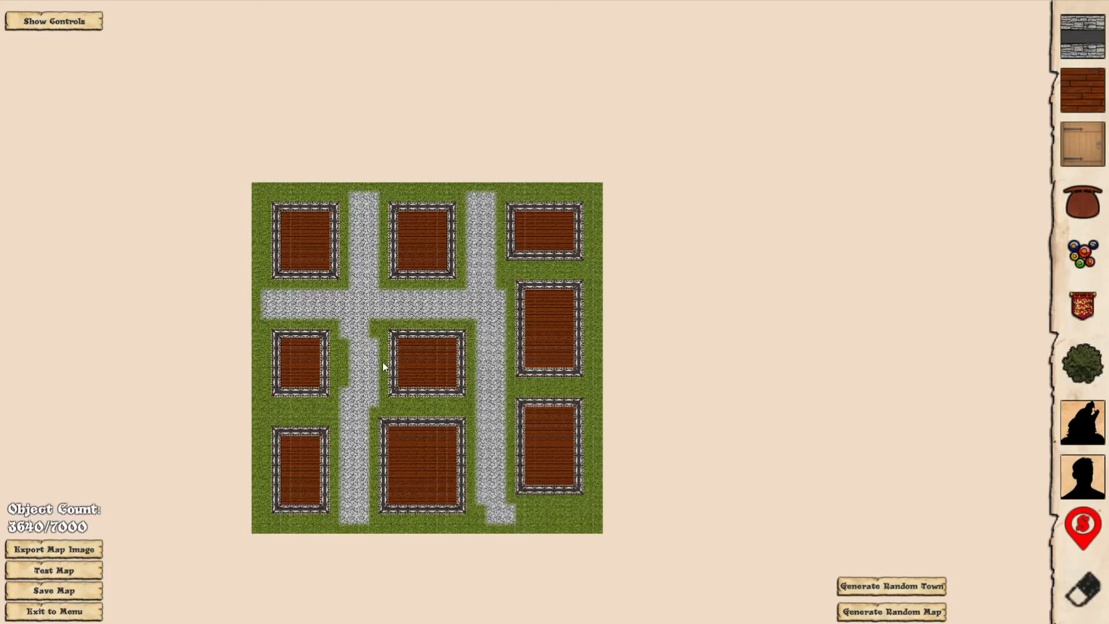
pyautogui.scroll(2, 380, 364)
pyautogui.moveTo(381, 362); pyautogui.dragTo(570, 216)
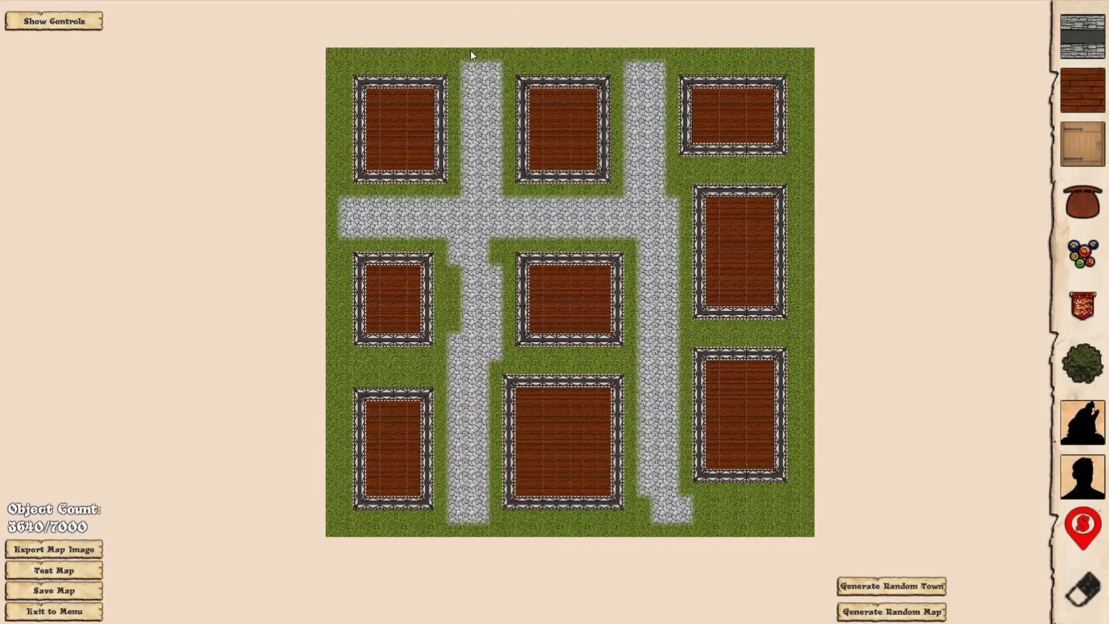
# - Set the town's road style to Straight and generate the town again
pyautogui.click(901, 586)
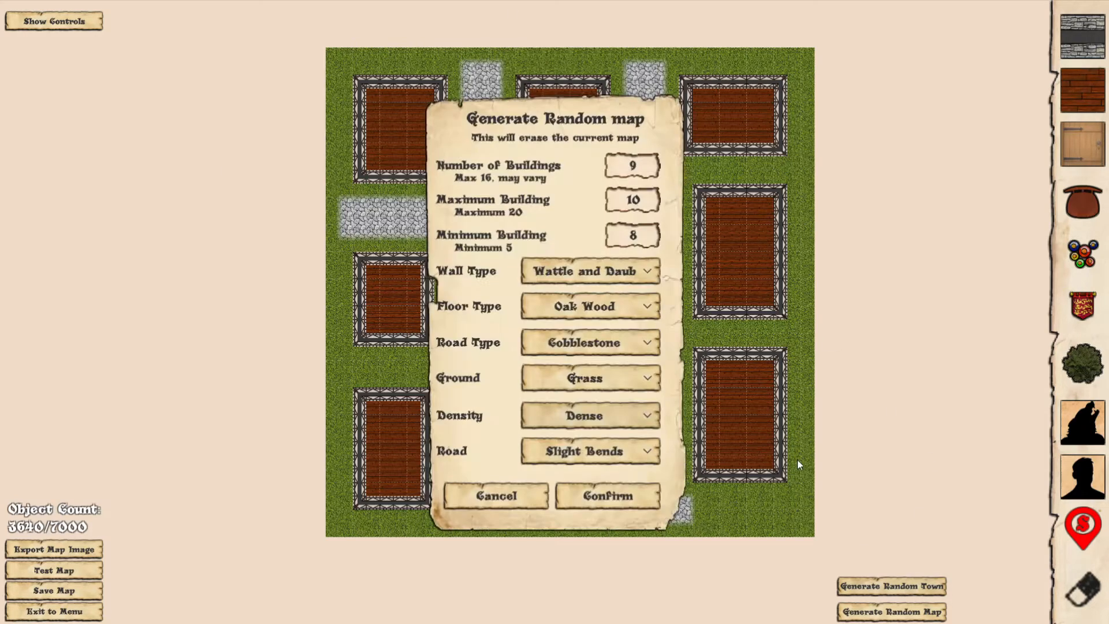
pyautogui.click(626, 445)
pyautogui.click(622, 474)
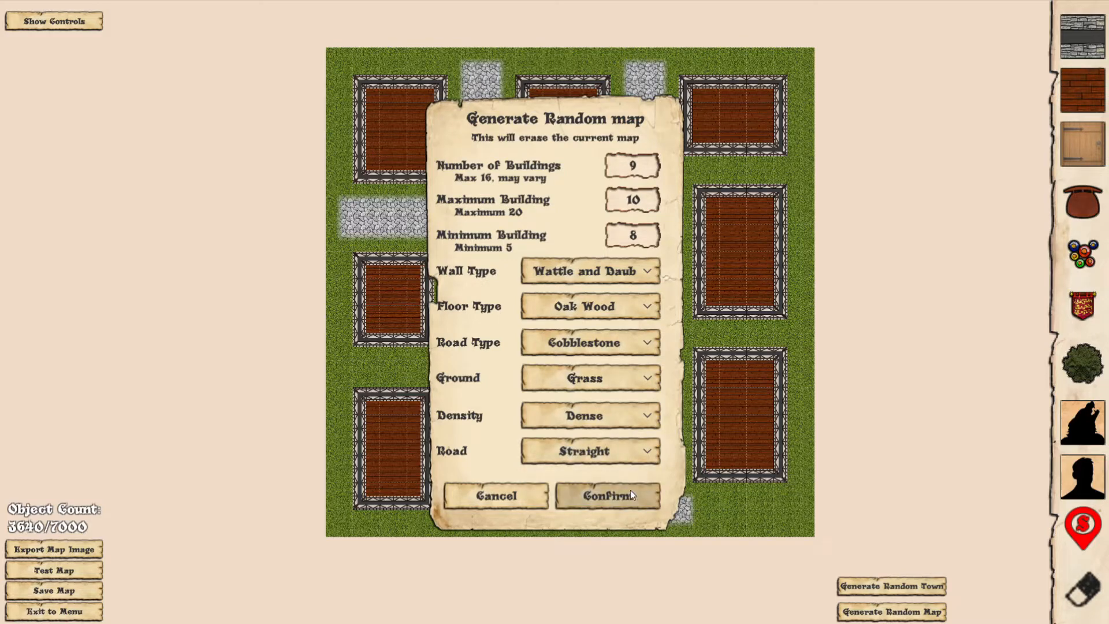
pyautogui.click(630, 491)
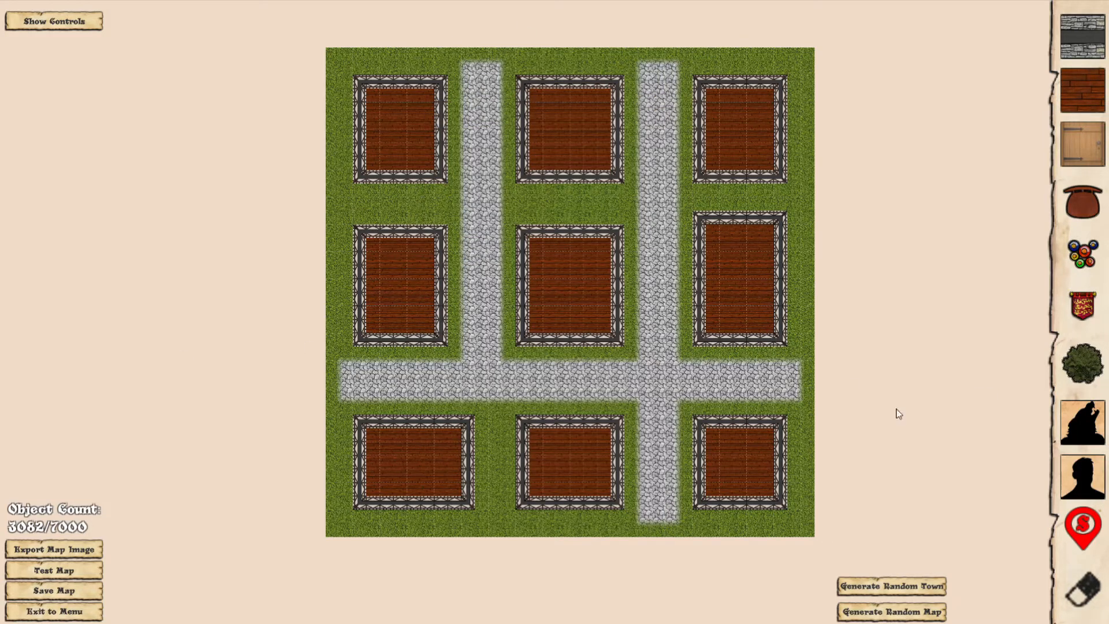
# - Set the town's road style to Bendy and generate the town again
pyautogui.click(935, 592)
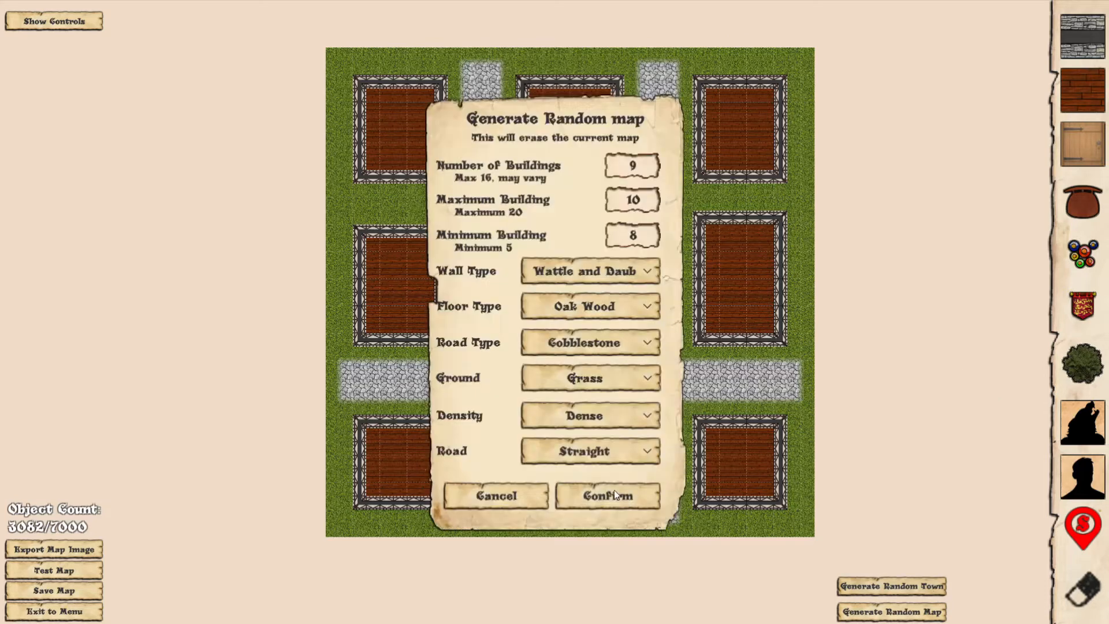
pyautogui.click(612, 456)
pyautogui.click(604, 508)
pyautogui.click(627, 503)
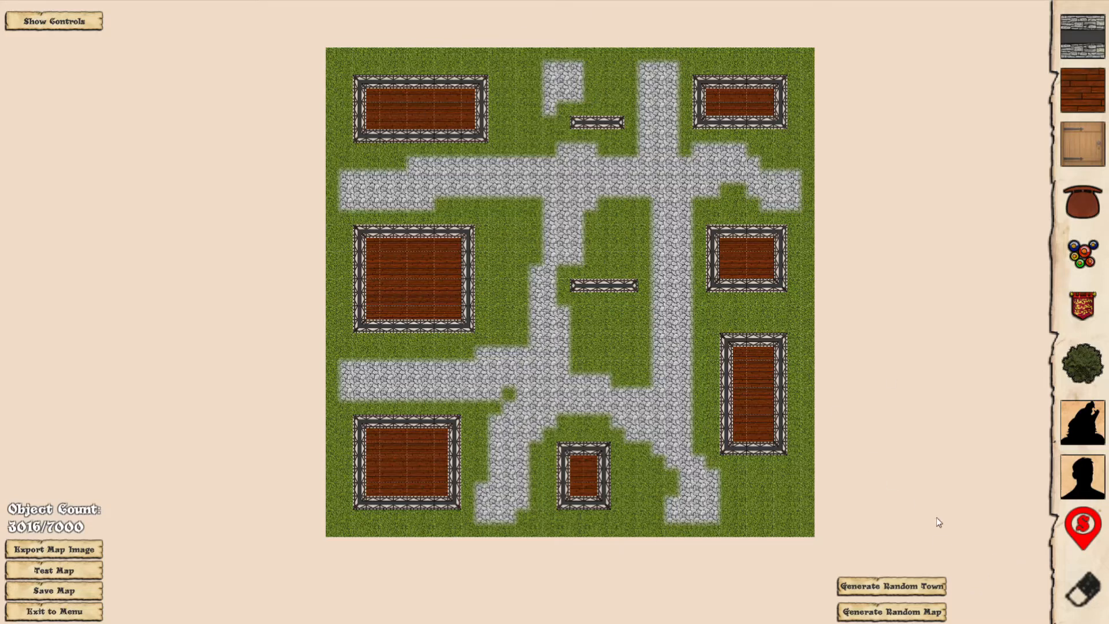
# - Generate a bendy-road town of 12 buildings with a maximum building size of 15 and a minimum of 12, and view it whole
pyautogui.click(927, 587)
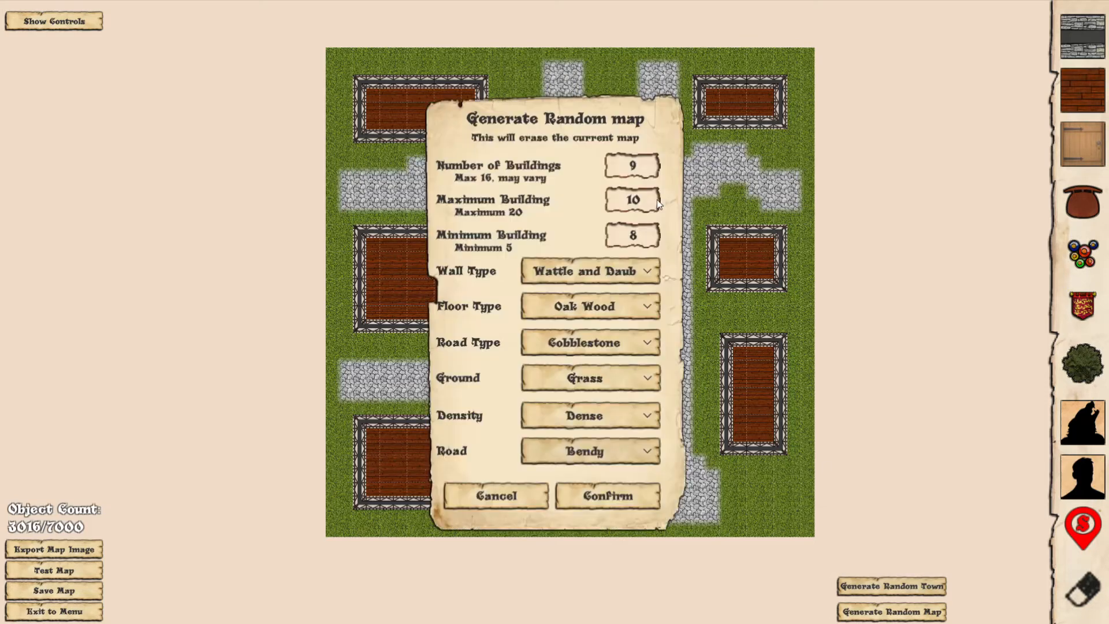
pyautogui.click(627, 209)
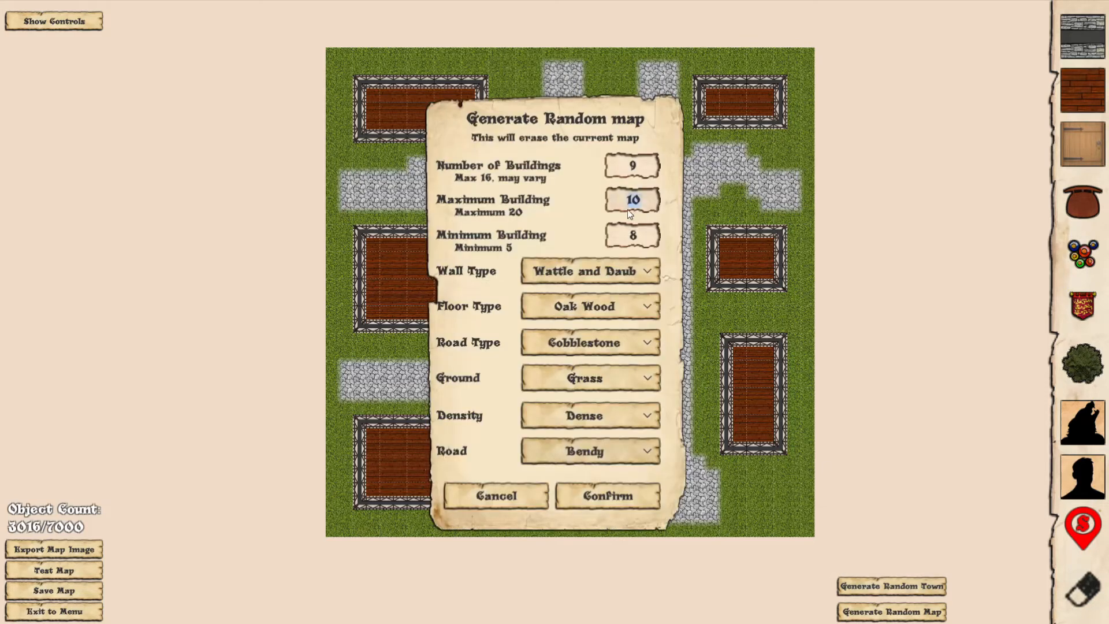
pyautogui.click(644, 235)
pyautogui.write('12')
pyautogui.click(644, 159)
pyautogui.click(641, 485)
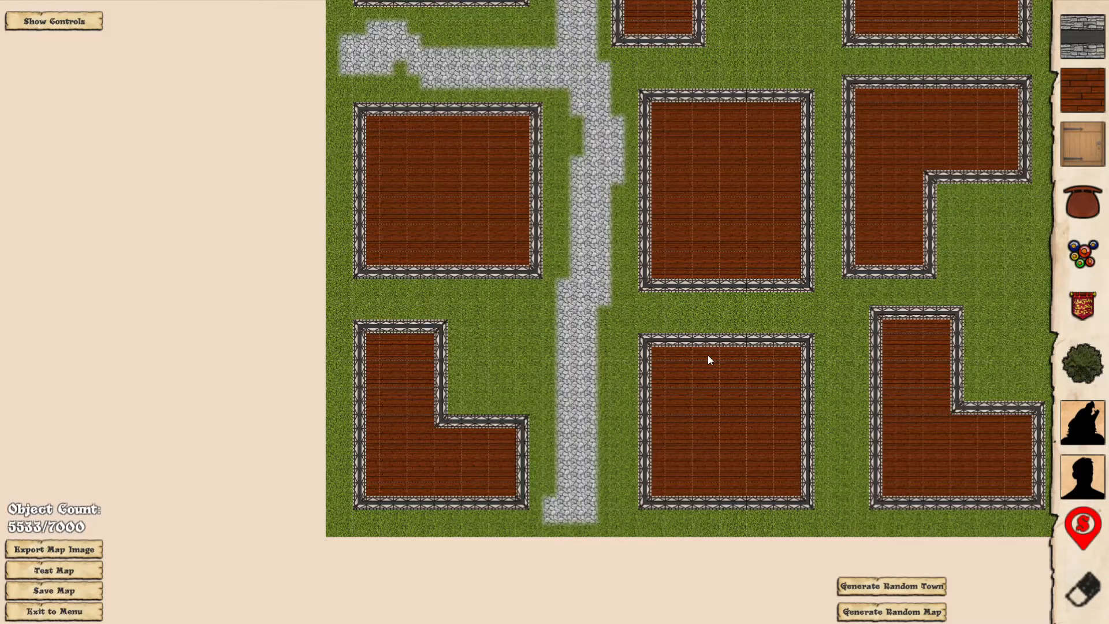
pyautogui.moveTo(845, 188); pyautogui.dragTo(650, 297)
pyautogui.scroll(-2, 650, 276)
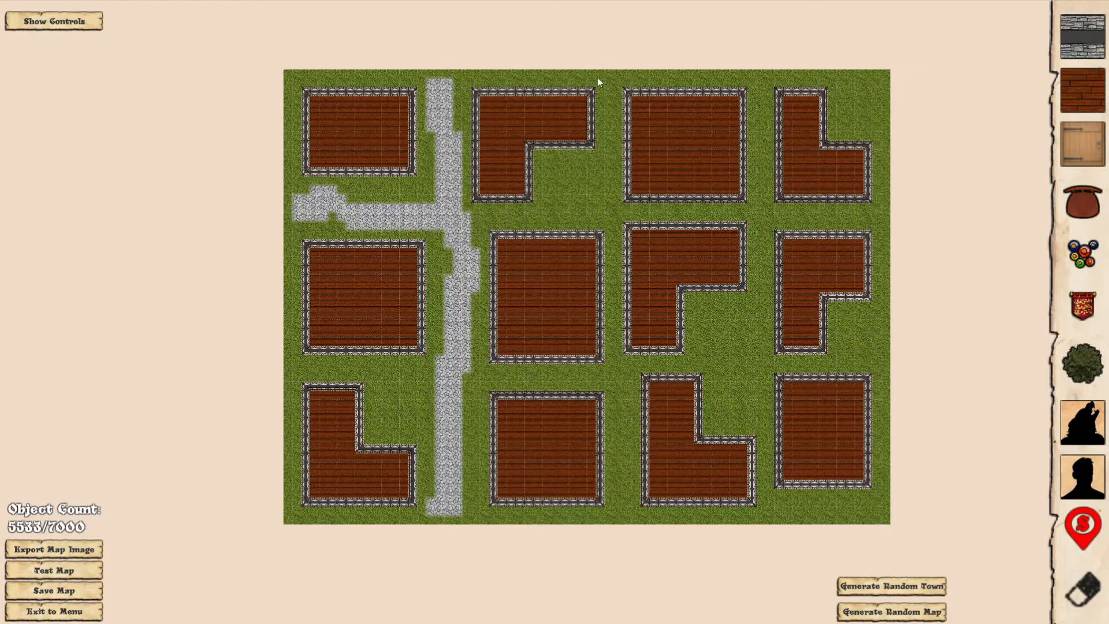
# - Regenerate the random town with the same settings and take a closer look at its roads and buildings
pyautogui.click(941, 587)
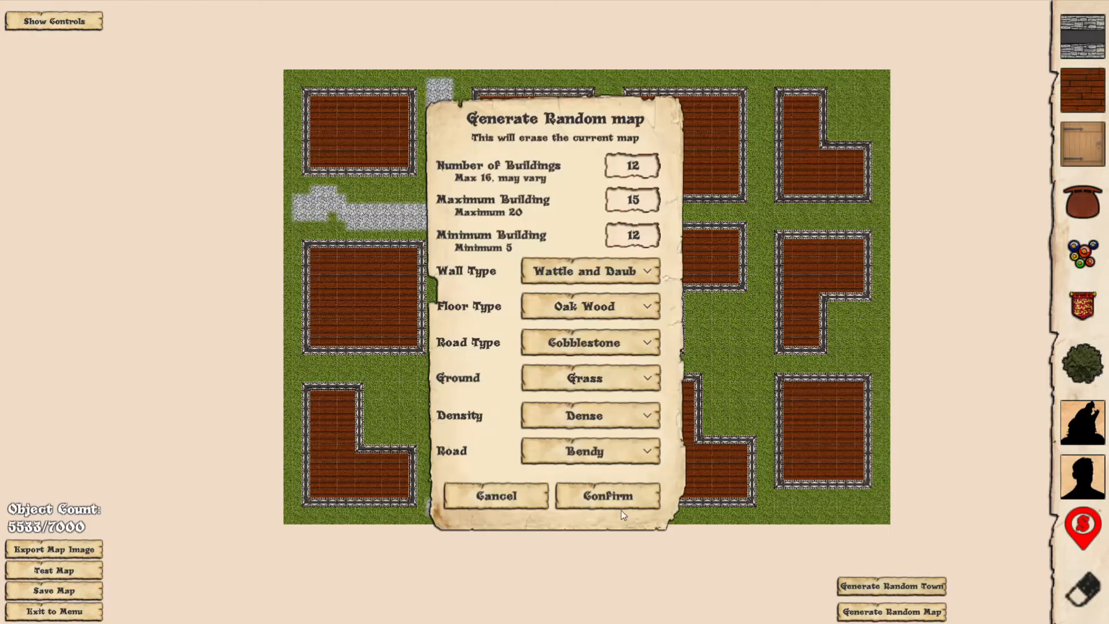
pyautogui.click(619, 490)
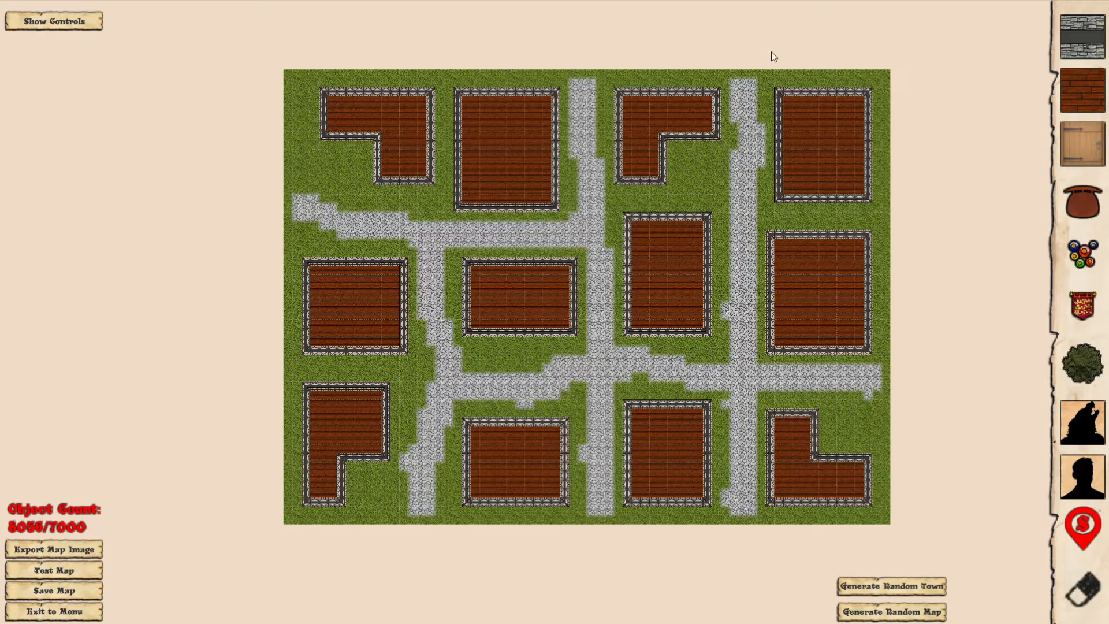
pyautogui.scroll(2, 772, 151)
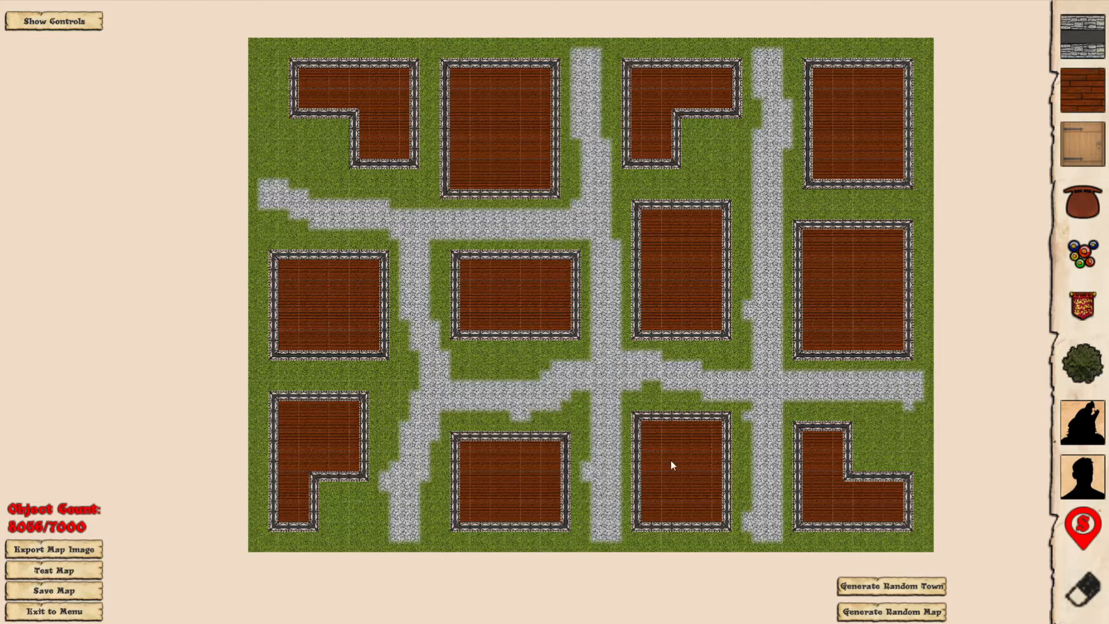
# - Set the number of buildings to 9, generate the larger-building town, and inspect its layout
pyautogui.click(915, 592)
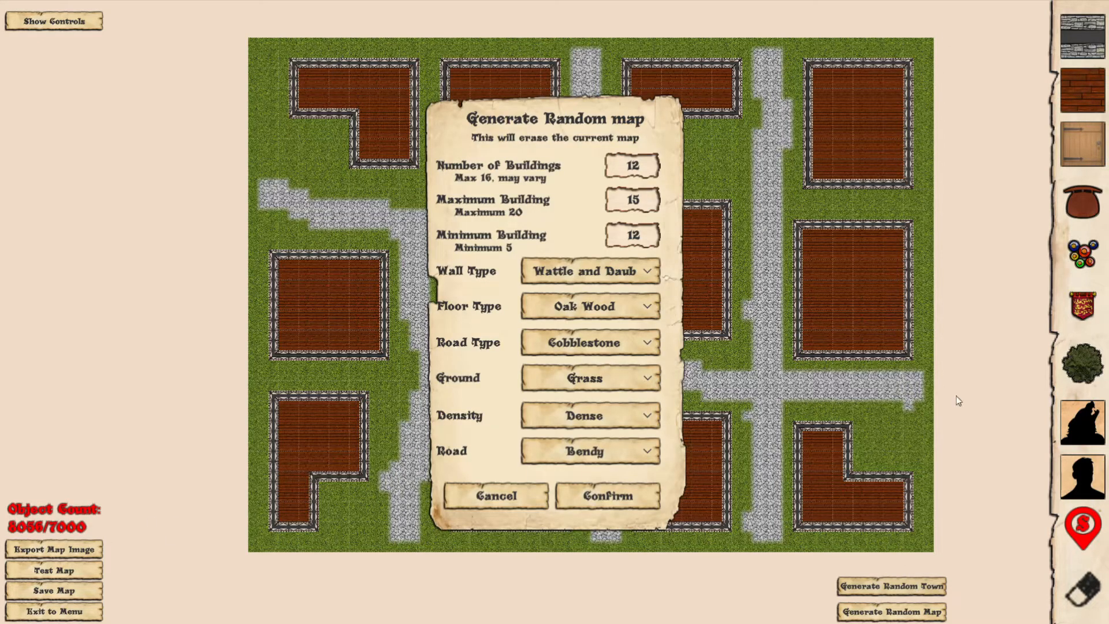
pyautogui.click(658, 166)
pyautogui.write('9')
pyautogui.click(614, 501)
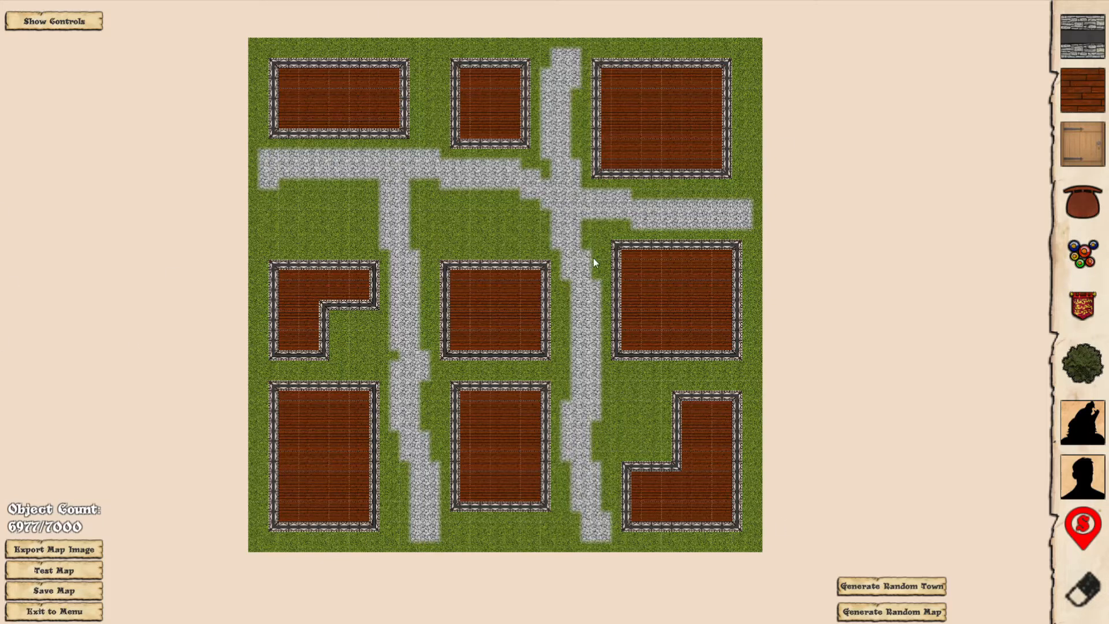
pyautogui.scroll(2, 342, 272)
pyautogui.scroll(-5, 342, 273)
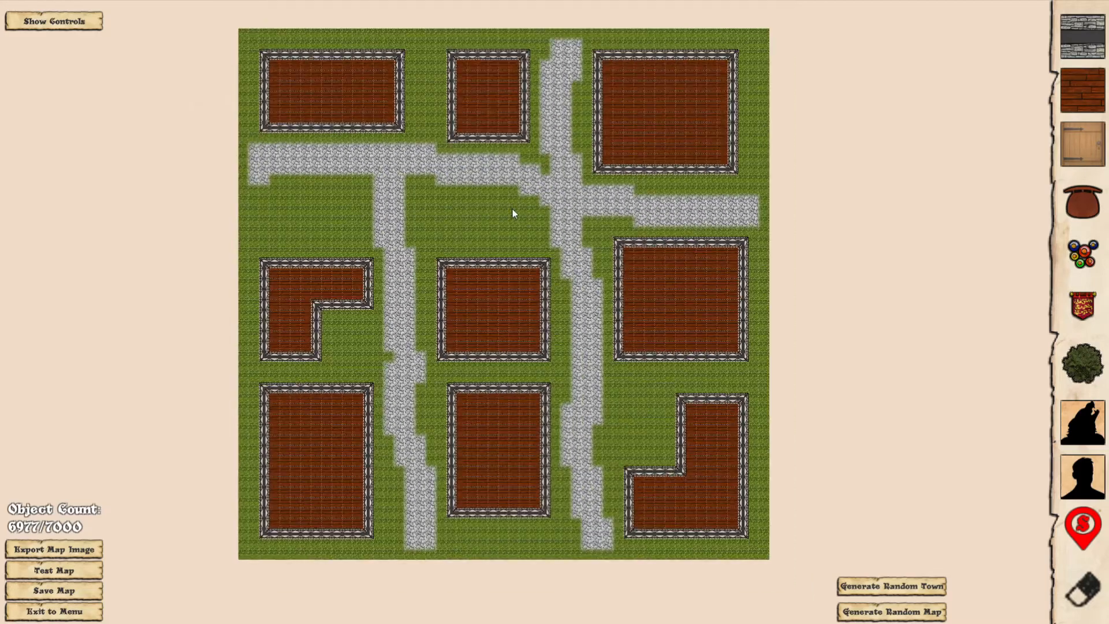
pyautogui.scroll(6, 511, 206)
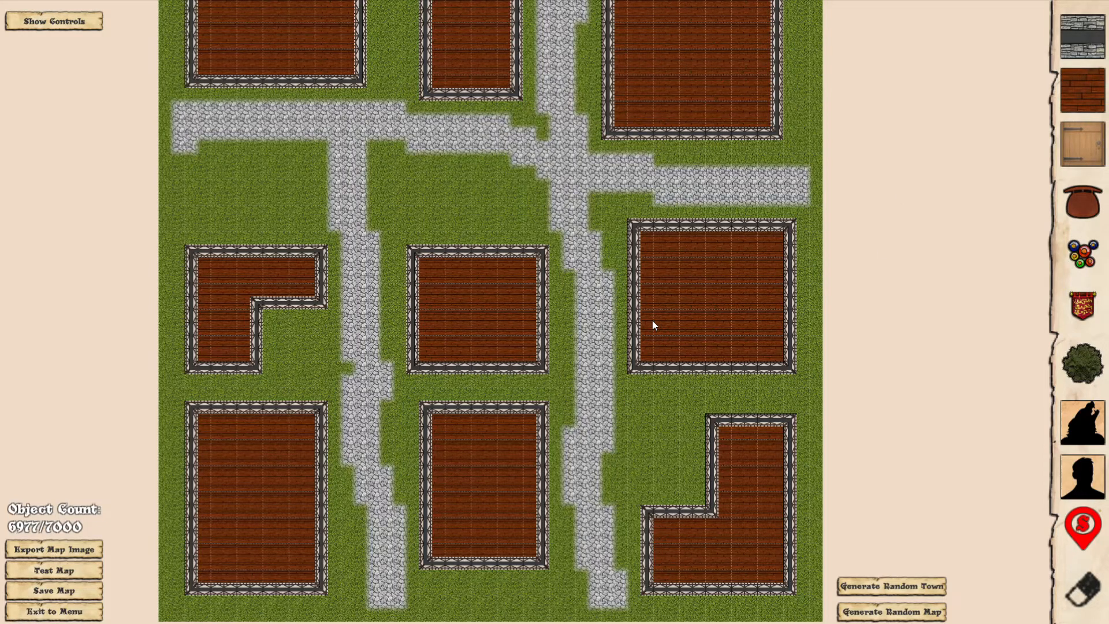
# - Change the maximum building size for the nine-building bendy-road town and generate new random layouts with it
pyautogui.scroll(-3, 653, 320)
pyautogui.scroll(2, 397, 307)
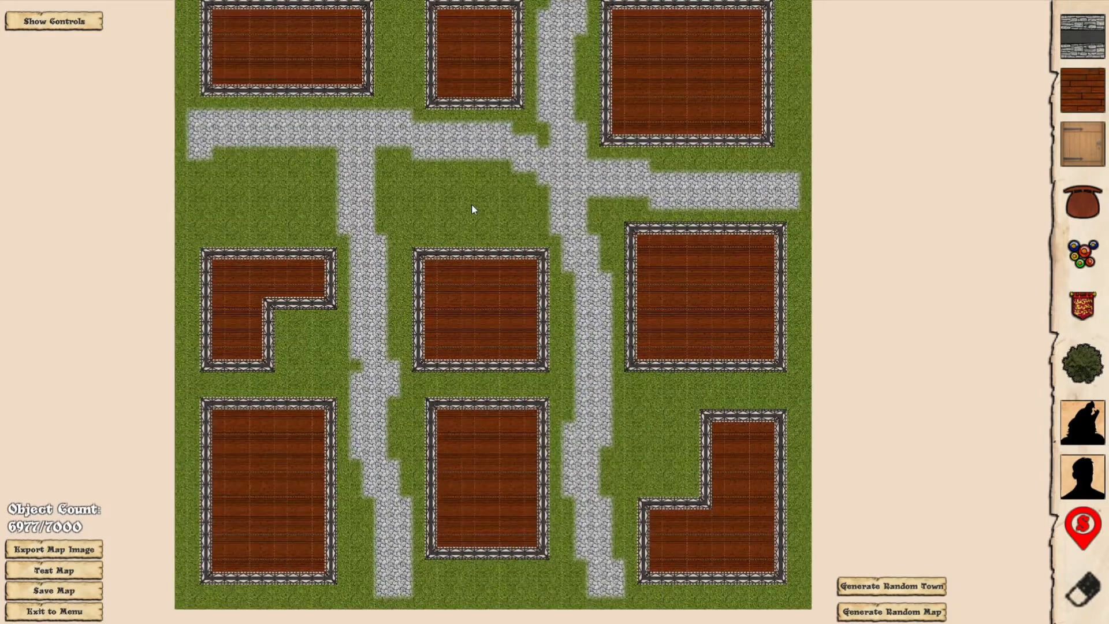
pyautogui.click(947, 613)
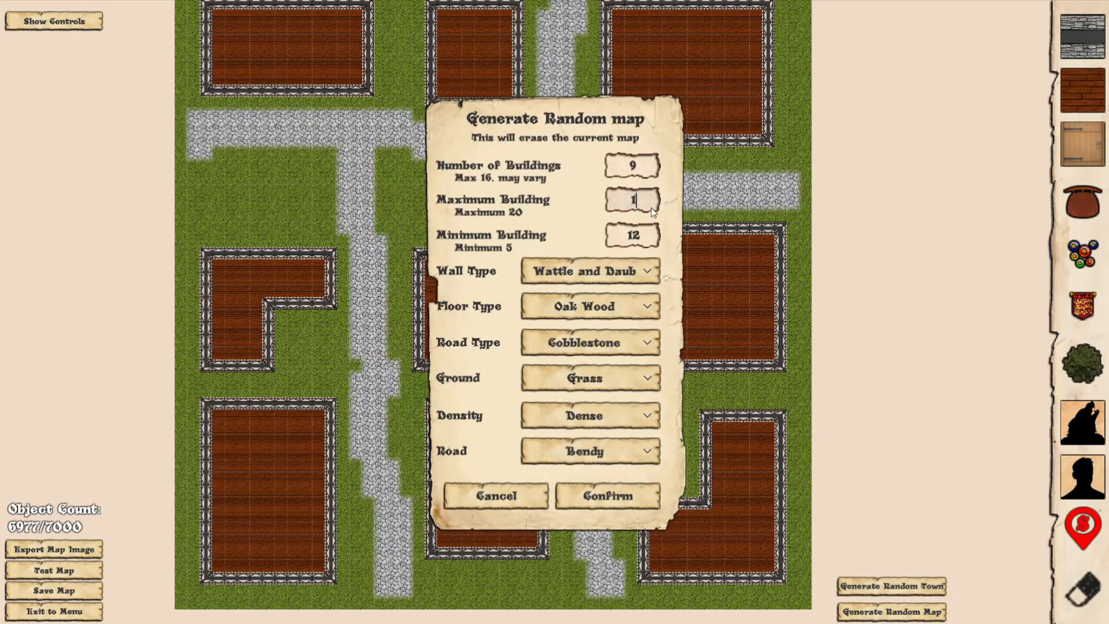
pyautogui.click(647, 492)
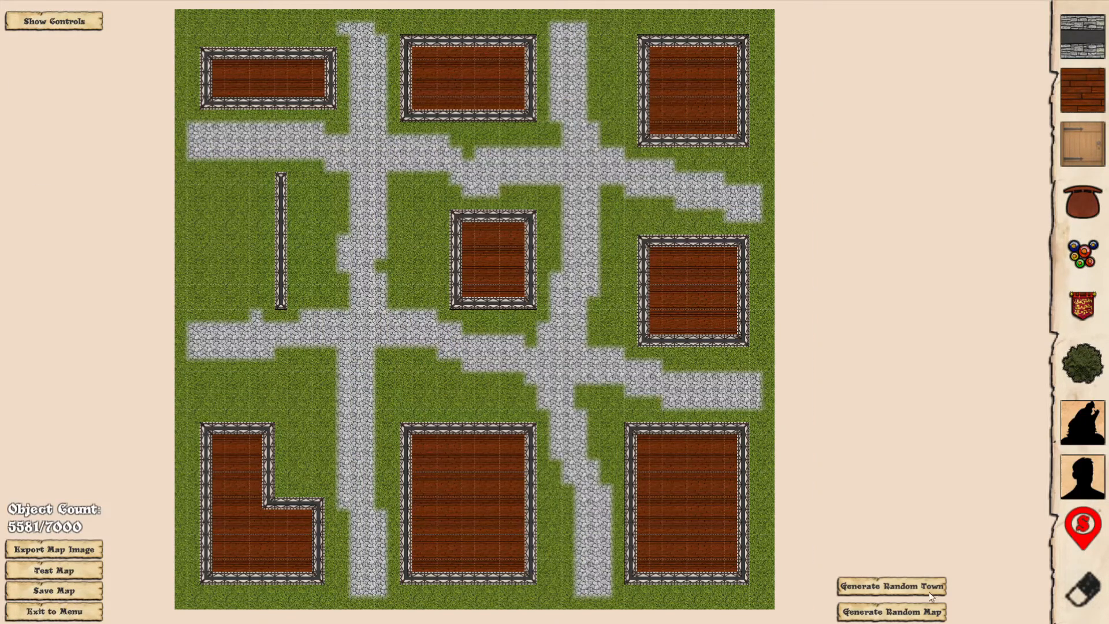
pyautogui.click(891, 612)
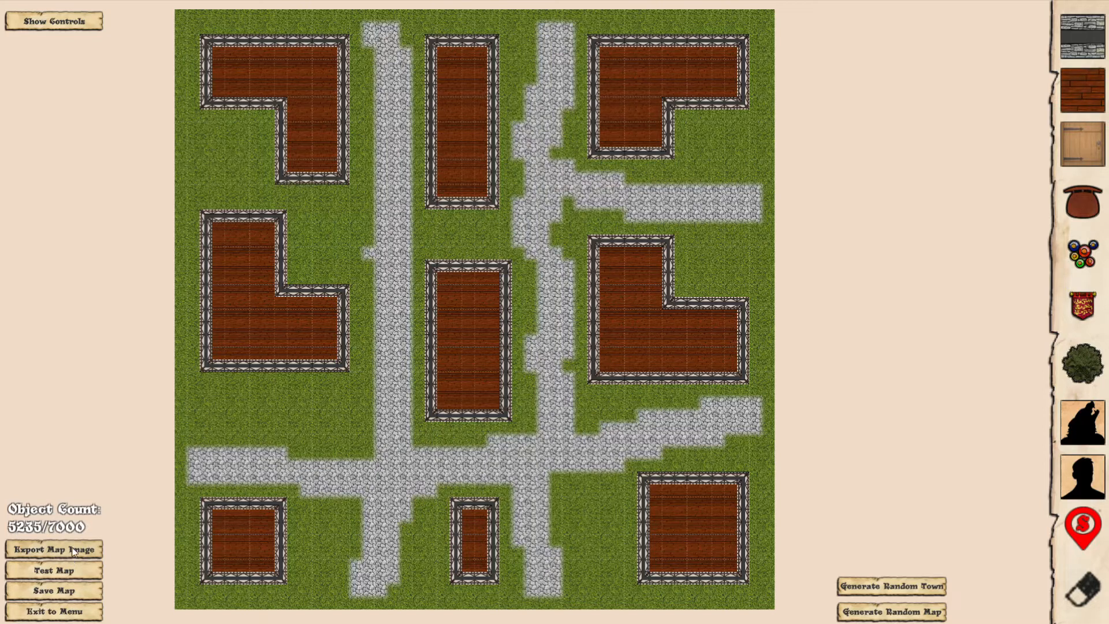
# - Exit the random town without saving, open the map Nil's hamlet.dmm, and bring the whole hamlet into view
pyautogui.click(60, 617)
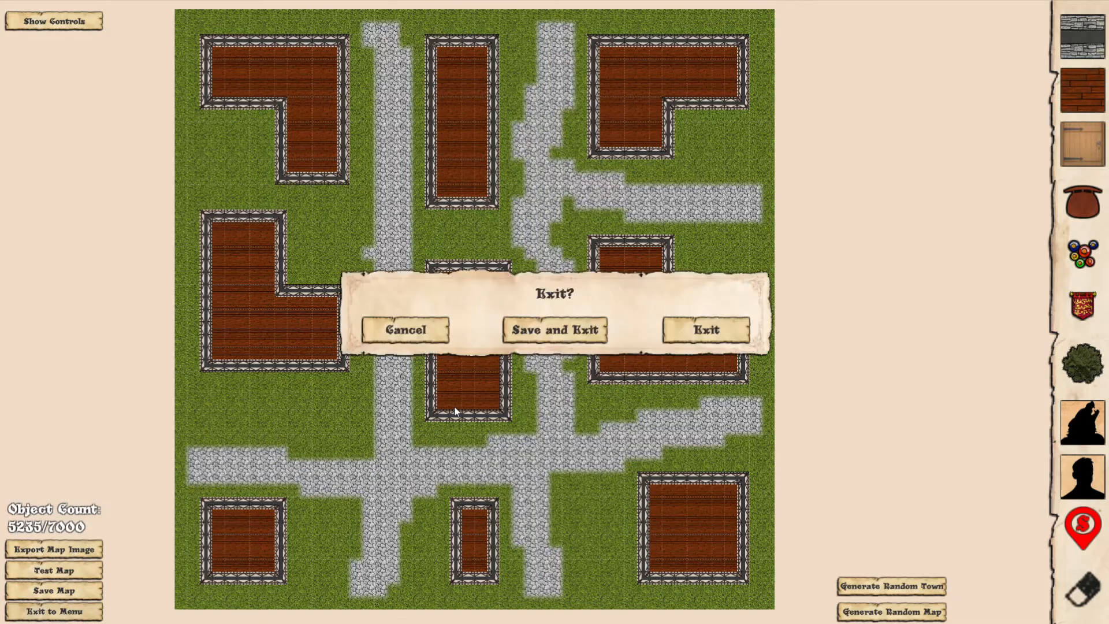
pyautogui.click(689, 331)
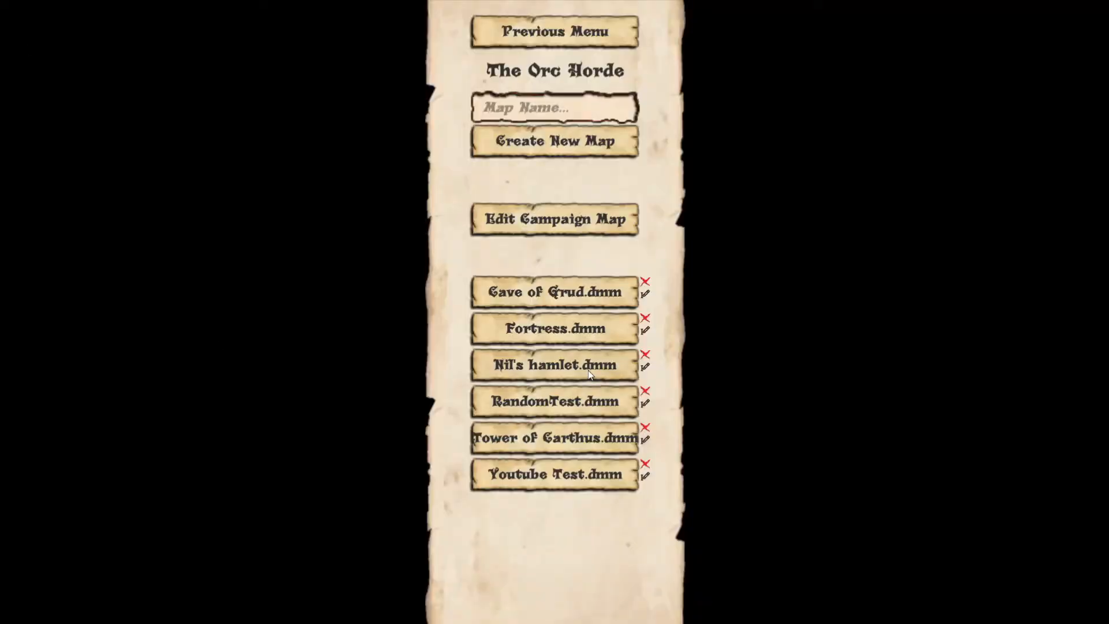
pyautogui.click(588, 370)
pyautogui.scroll(-3, 594, 442)
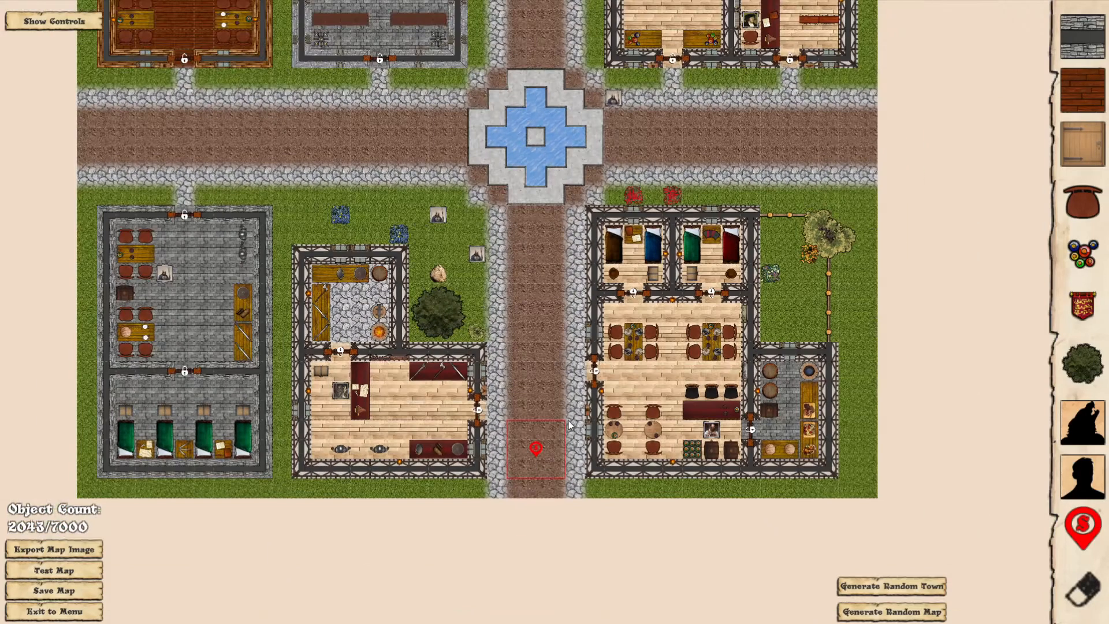
pyautogui.moveTo(618, 169); pyautogui.dragTo(644, 294)
pyautogui.scroll(-3, 644, 294)
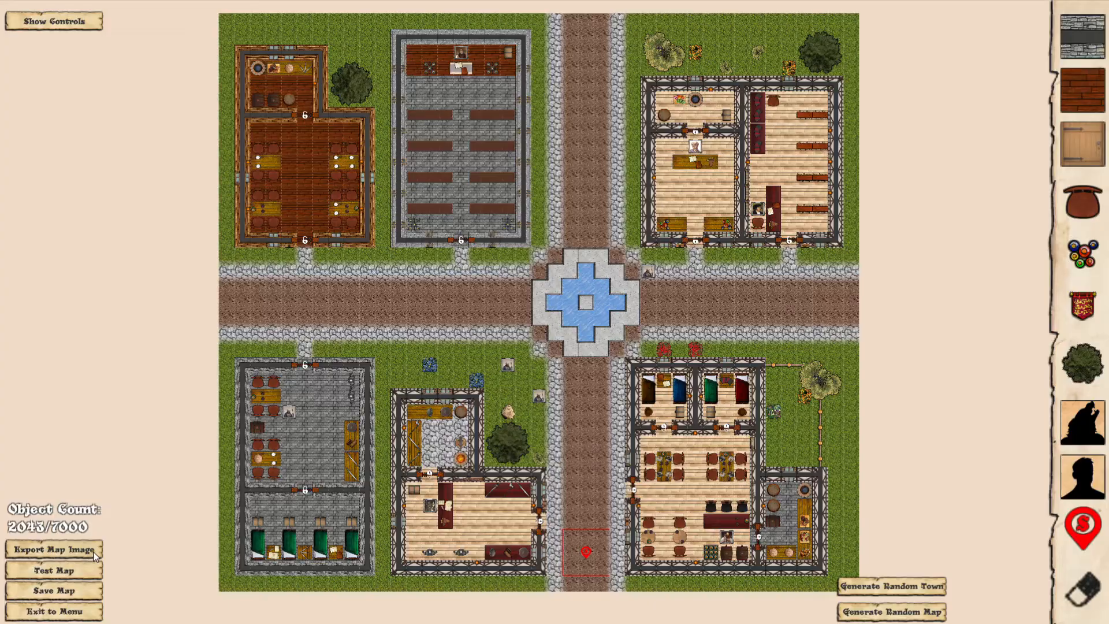
# - Export the hamlet as a map image and open the SavedMap file from the Exports folder
pyautogui.click(53, 549)
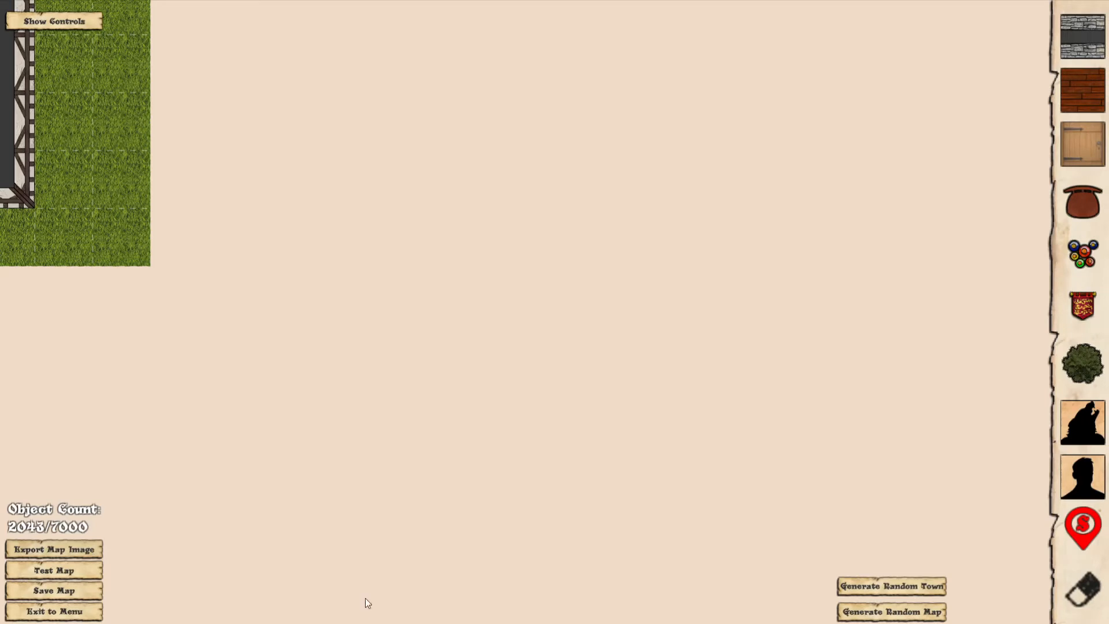
pyautogui.hotkey('alt', 'Tab')
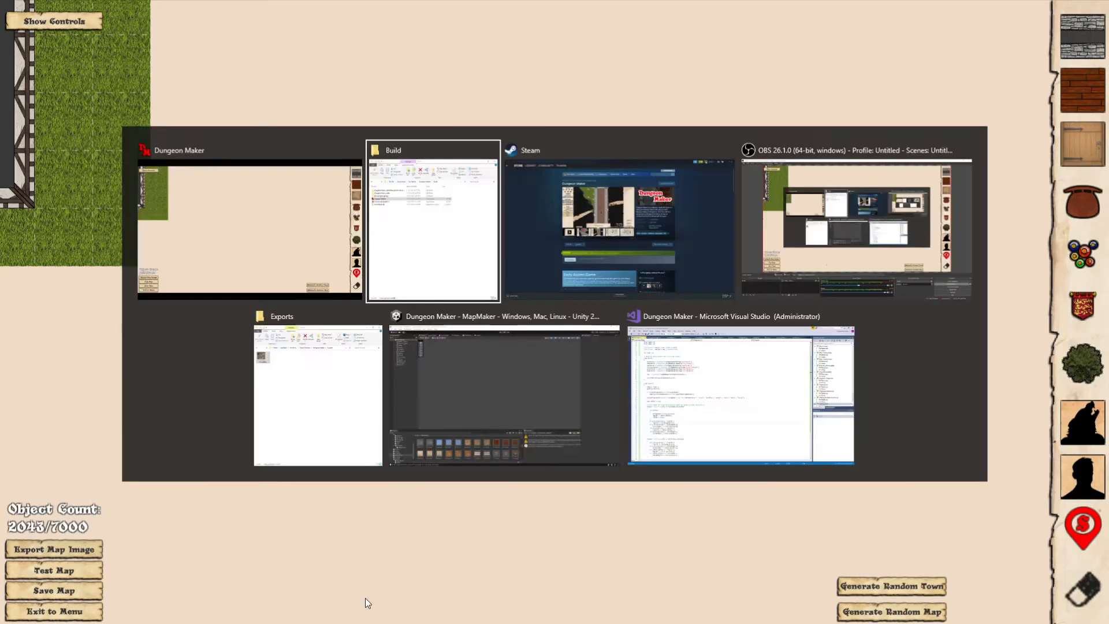
pyautogui.click(331, 411)
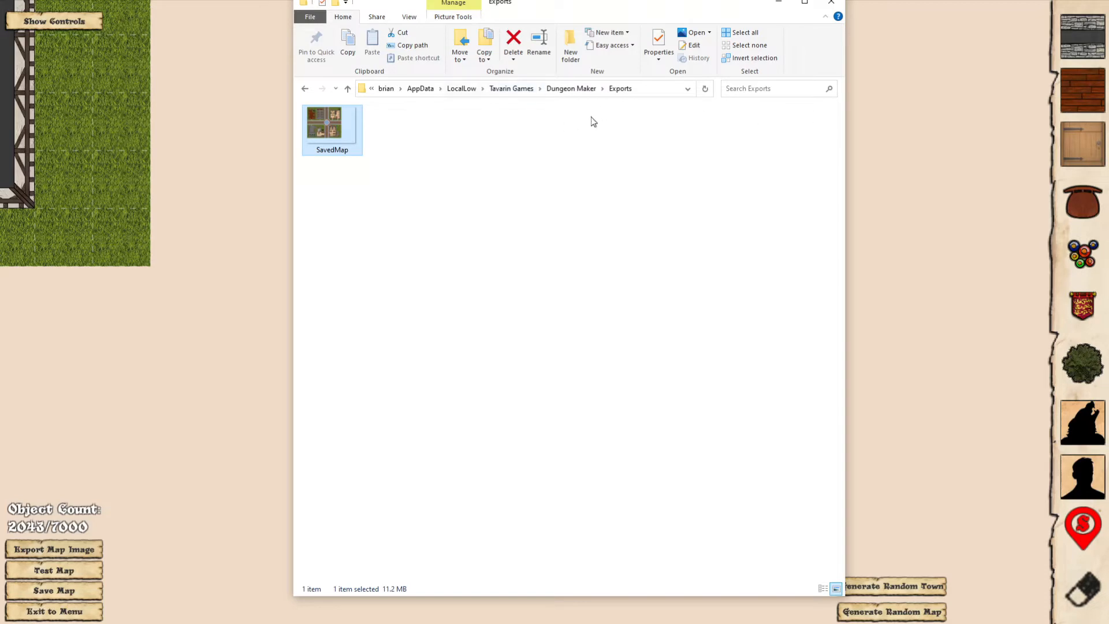
pyautogui.doubleClick(332, 125)
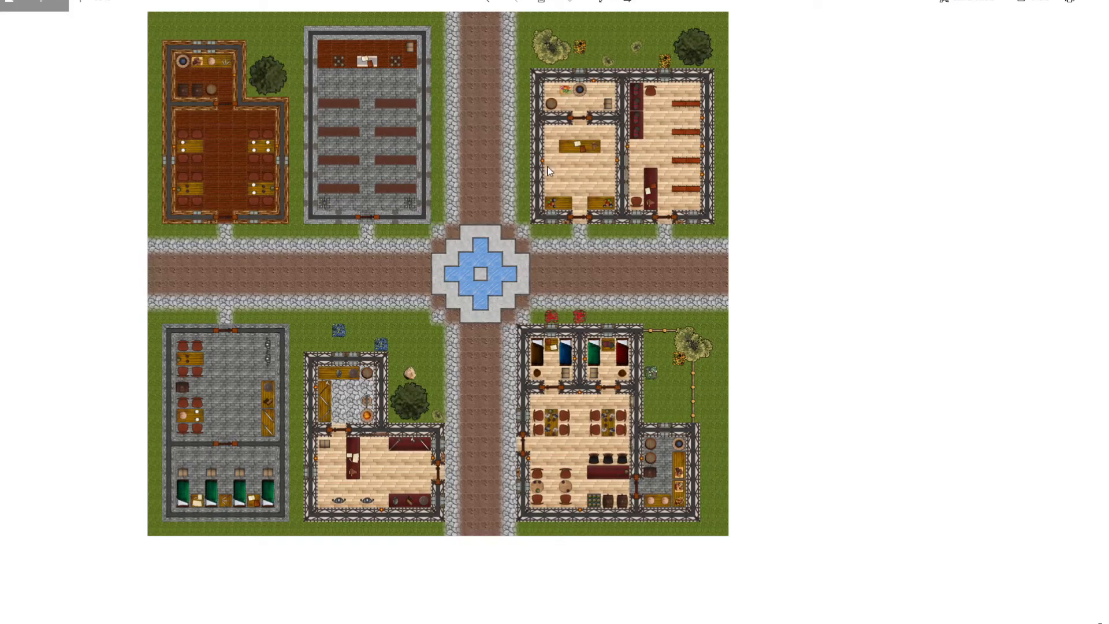
# - Examine the southern buildings of the exported hamlet image up close, including their furniture and surrounding greenery
pyautogui.scroll(5, 520, 179)
pyautogui.moveTo(628, 414); pyautogui.dragTo(649, 151)
pyautogui.scroll(-3, 649, 156)
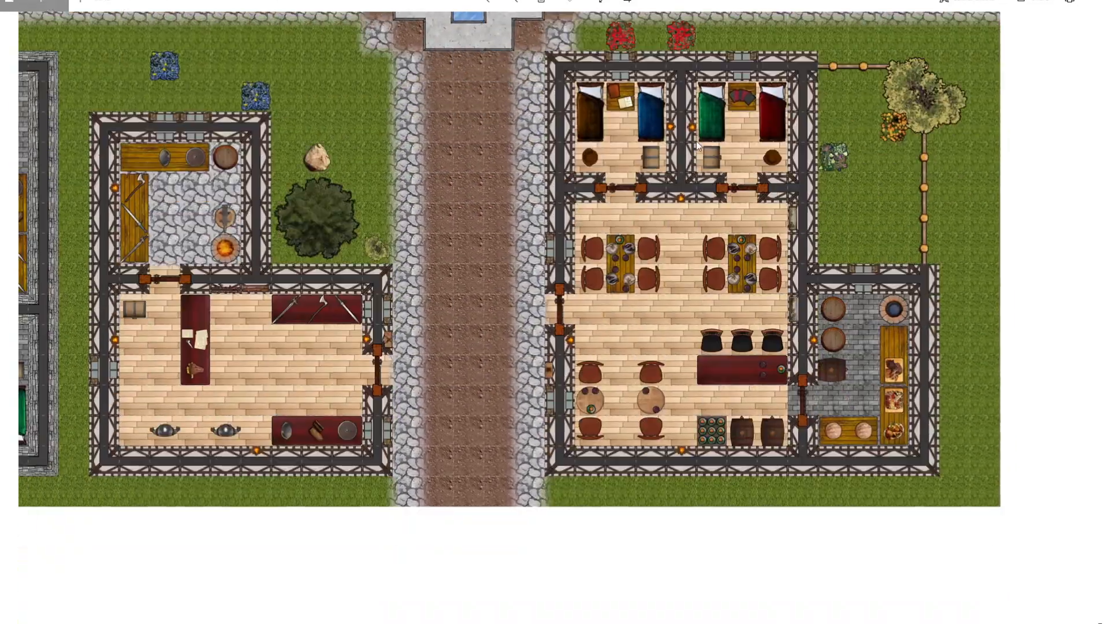
pyautogui.scroll(3, 750, 390)
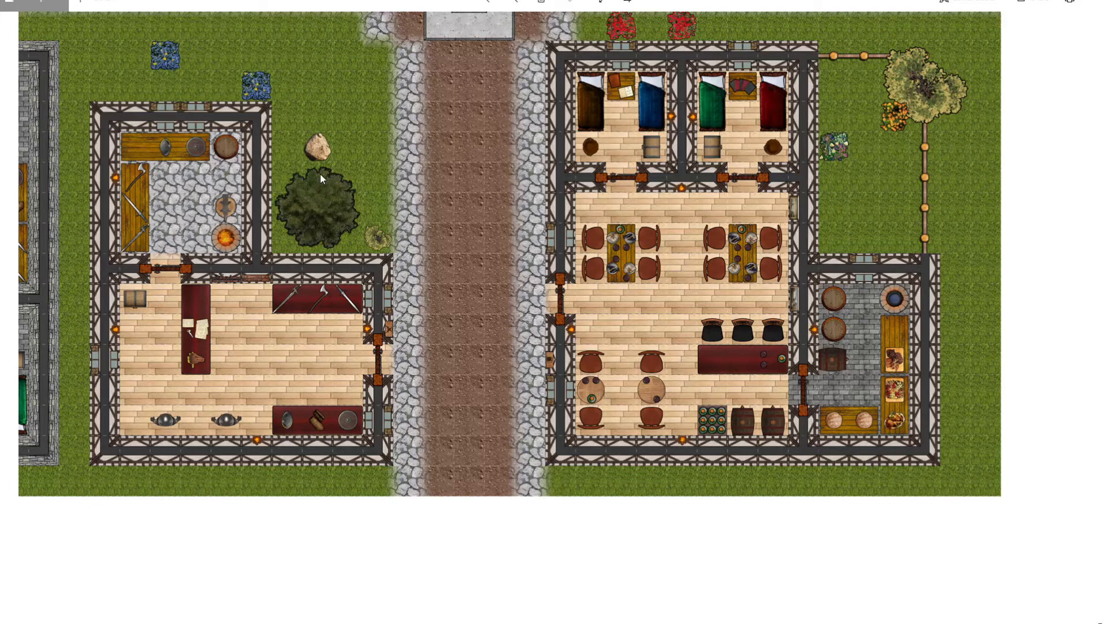
pyautogui.moveTo(331, 186); pyautogui.dragTo(386, 282)
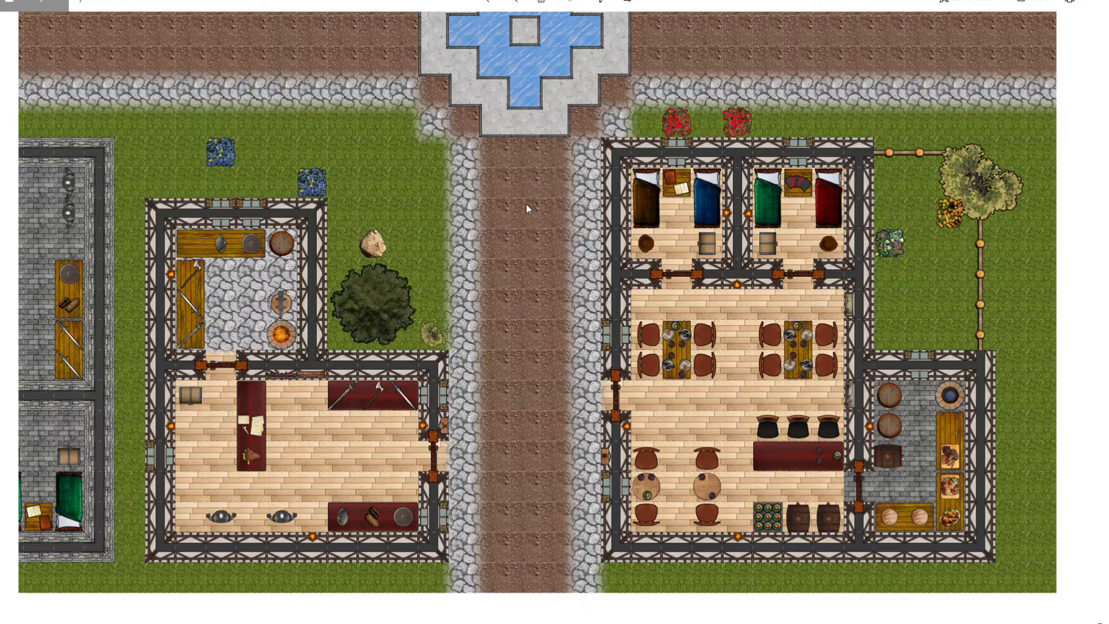
pyautogui.scroll(-4, 526, 203)
pyautogui.scroll(2, 566, 218)
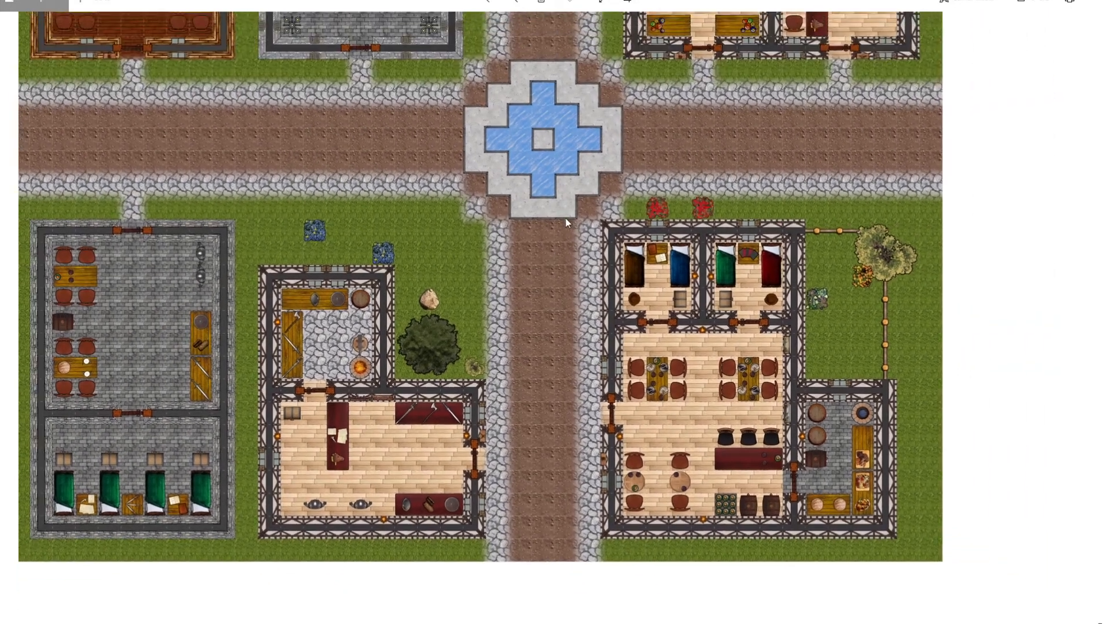
# - Inspect the northern buildings, crossroads and central fountain in the exported image, ending with the whole map in view
pyautogui.moveTo(566, 217); pyautogui.dragTo(578, 321)
pyautogui.scroll(3, 435, 176)
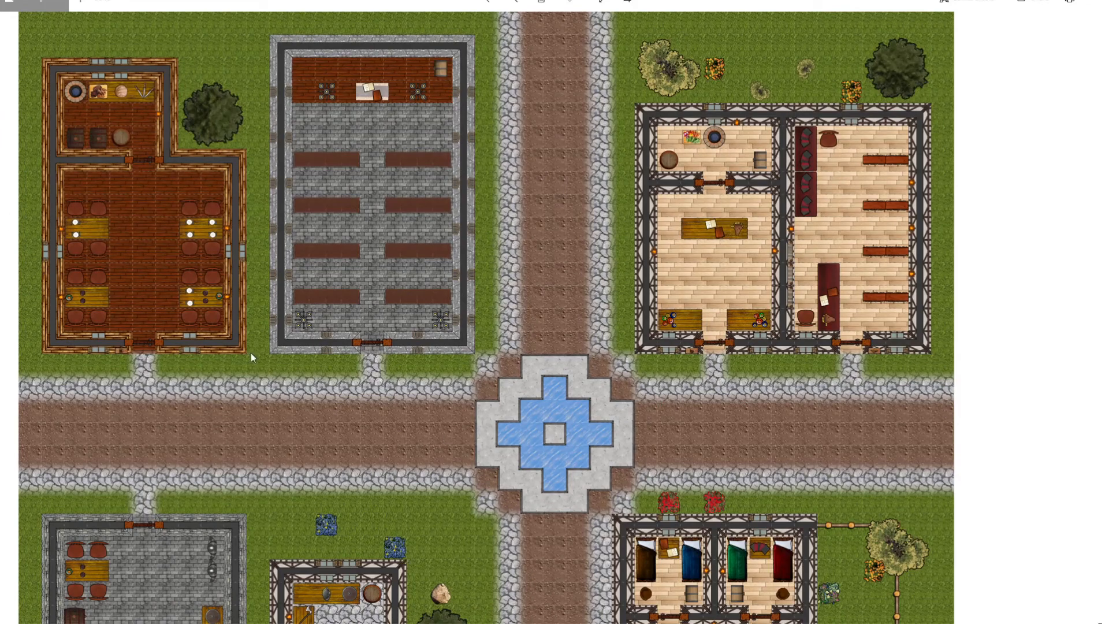
pyautogui.scroll(-5, 513, 534)
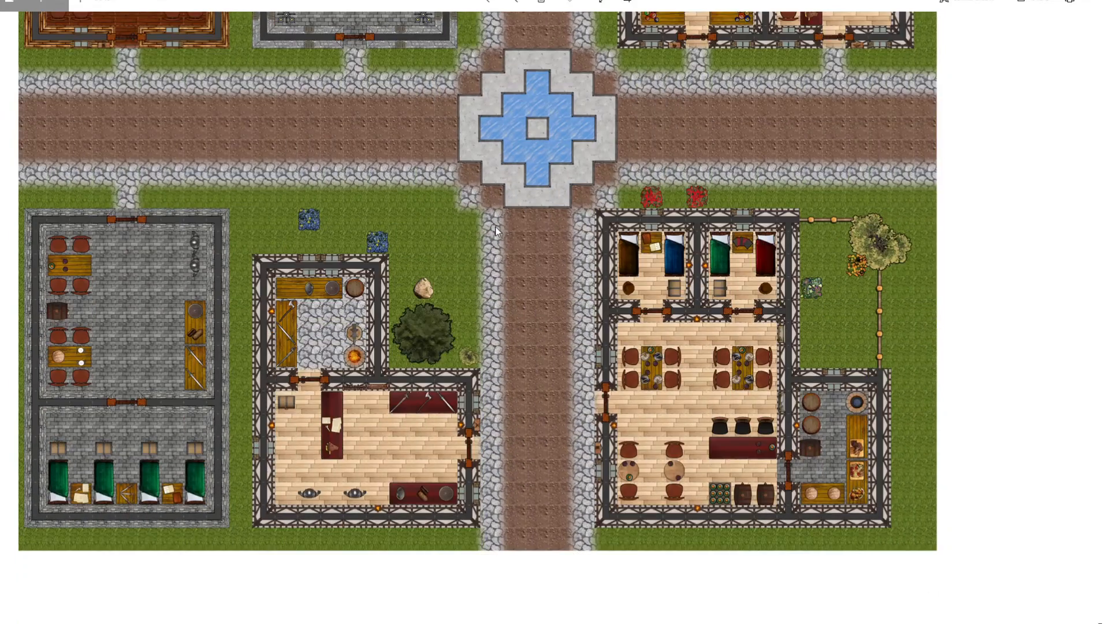
pyautogui.scroll(4, 596, 524)
pyautogui.scroll(2, 597, 529)
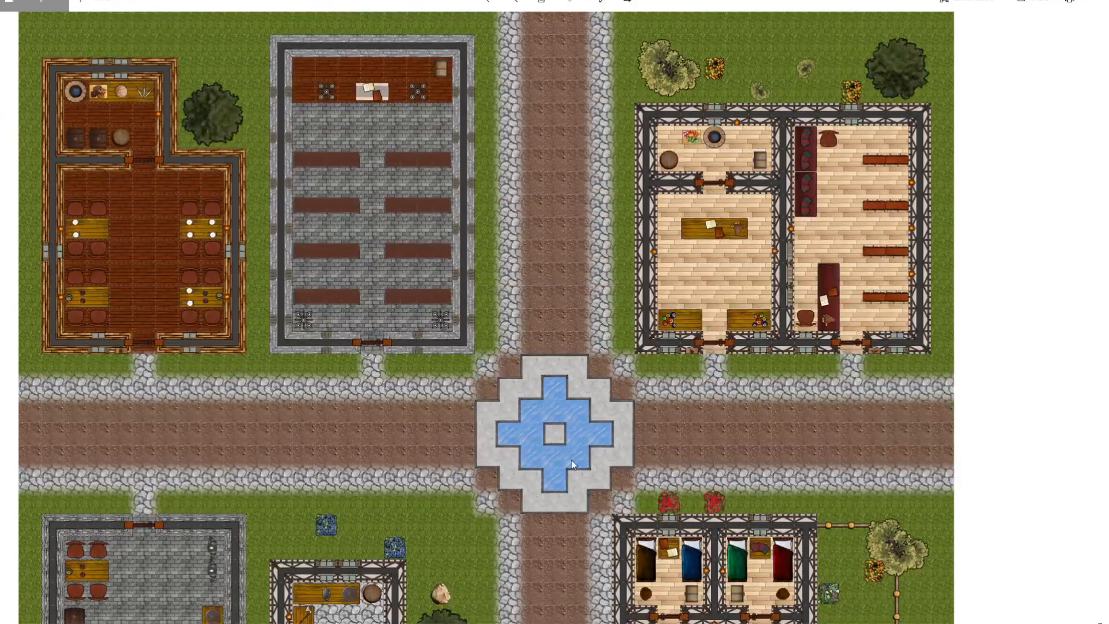
pyautogui.scroll(2, 373, 339)
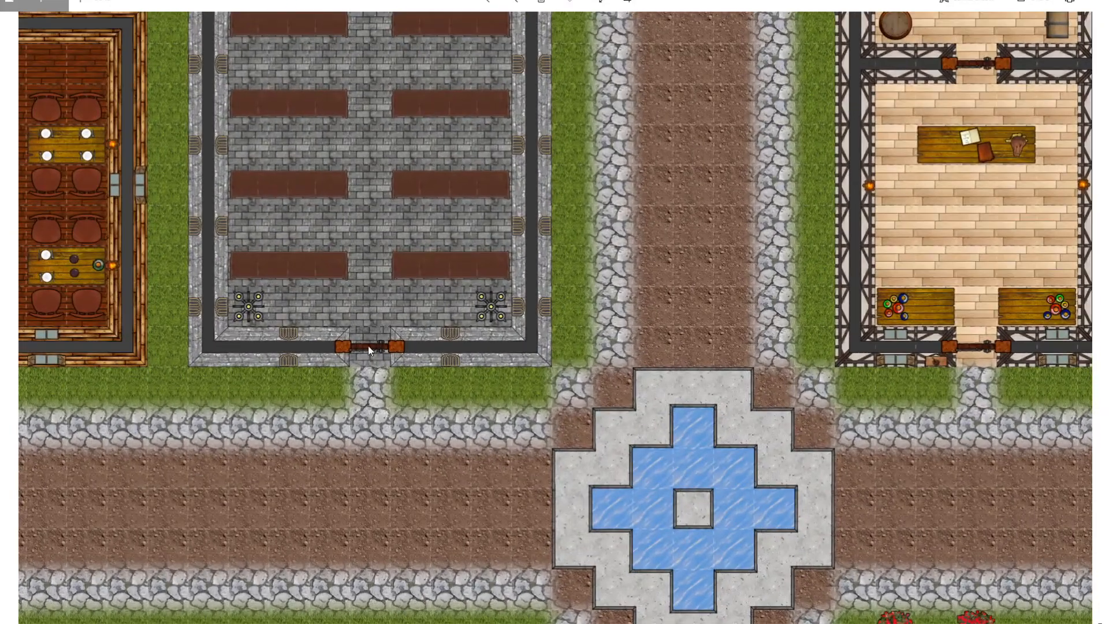
pyautogui.scroll(-3, 416, 315)
pyautogui.scroll(-1, 416, 313)
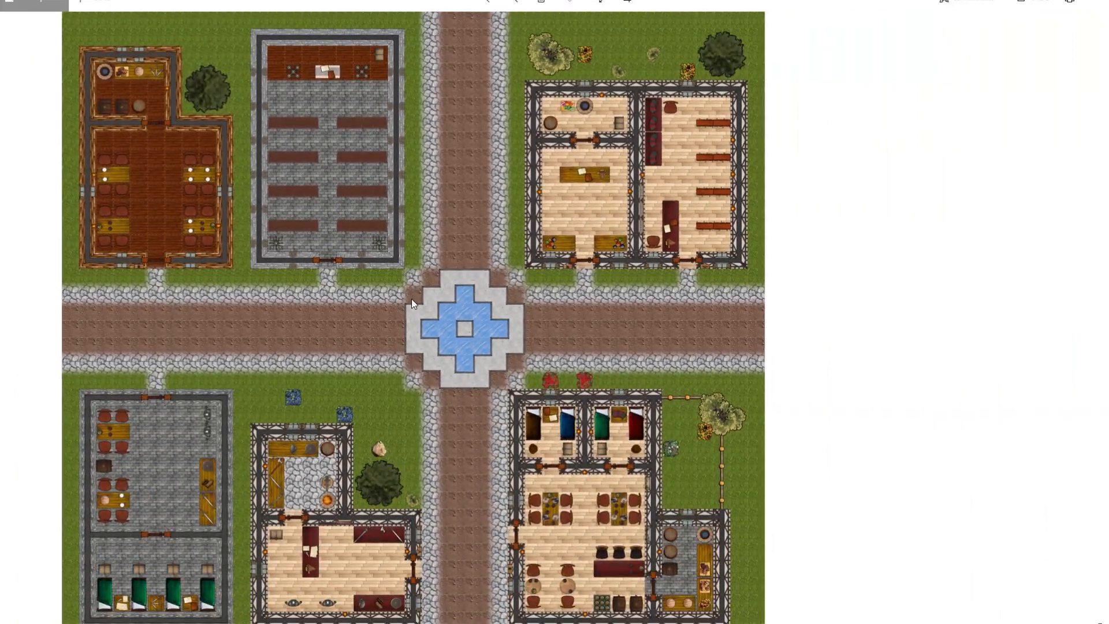
pyautogui.scroll(-2, 411, 299)
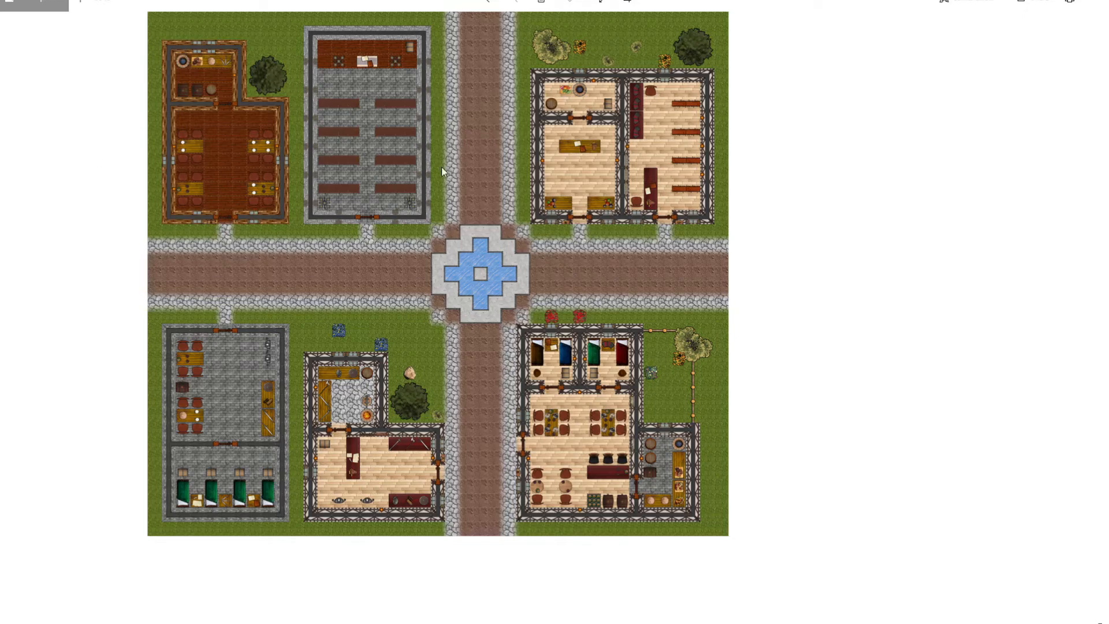
# - Switch back to Dungeon Maker, export the hamlet's map image again, and return to SavedMap.png in Photos
pyautogui.click(550, 622)
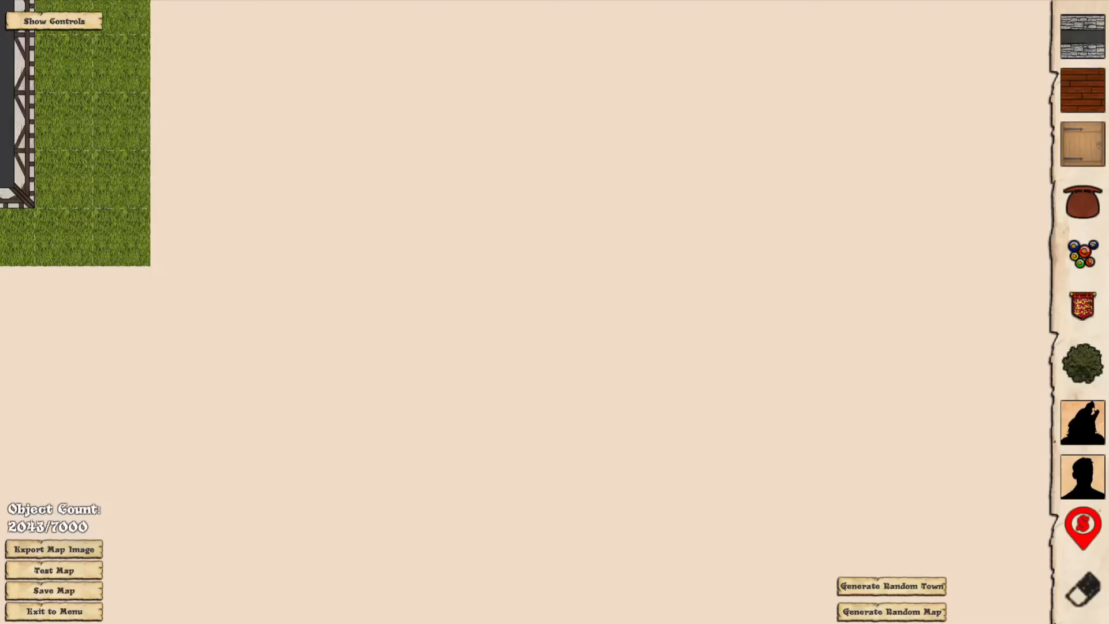
pyautogui.click(68, 551)
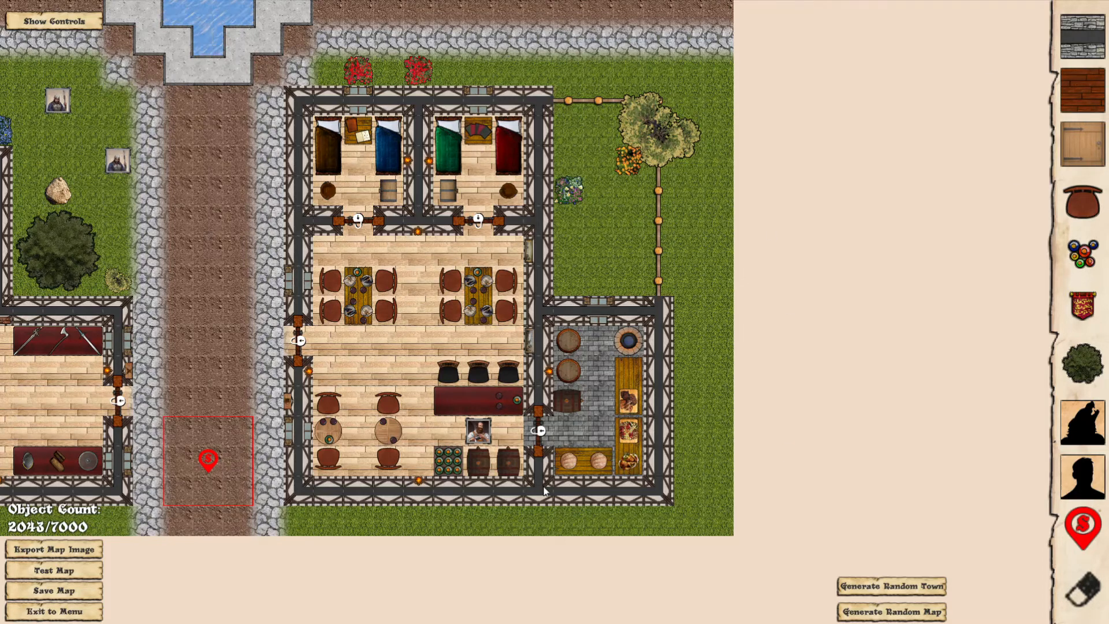
pyautogui.hotkey('alt', 'Tab')
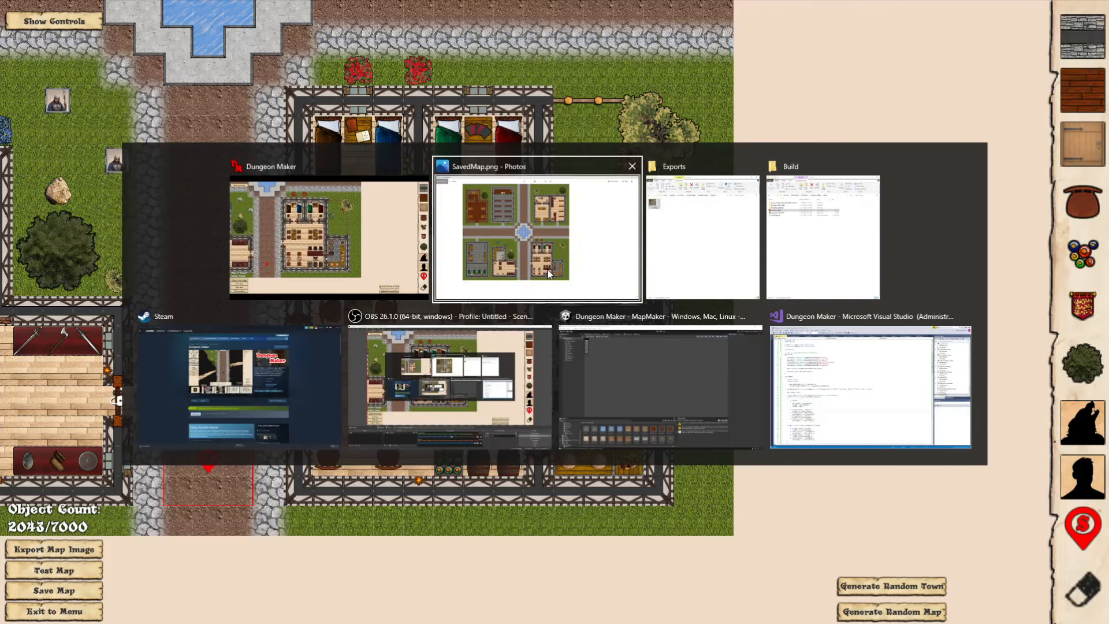
pyautogui.click(579, 261)
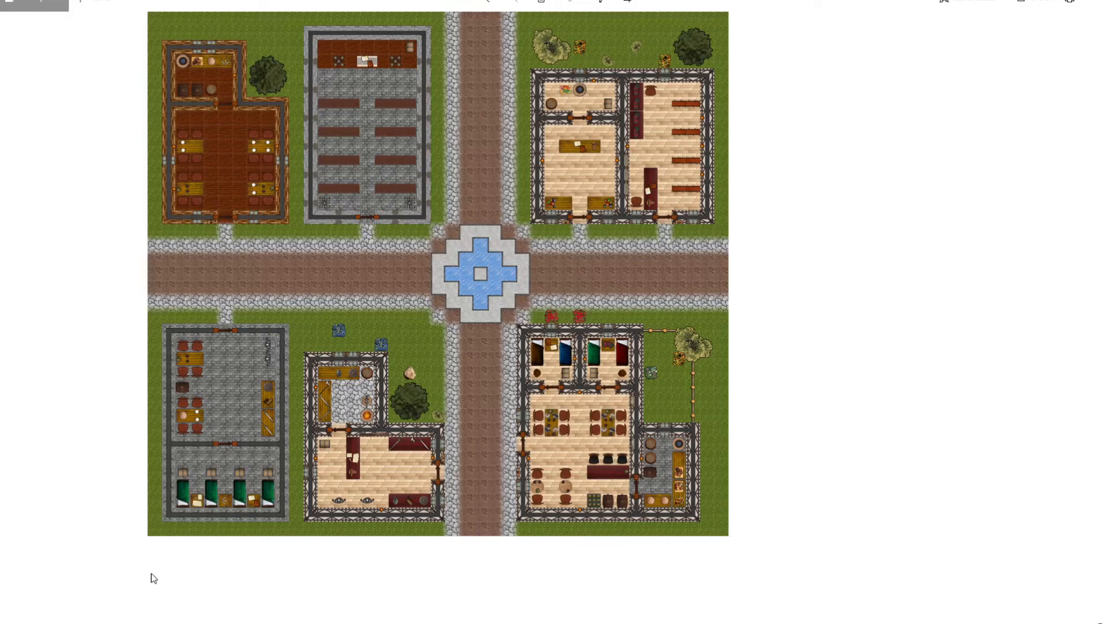